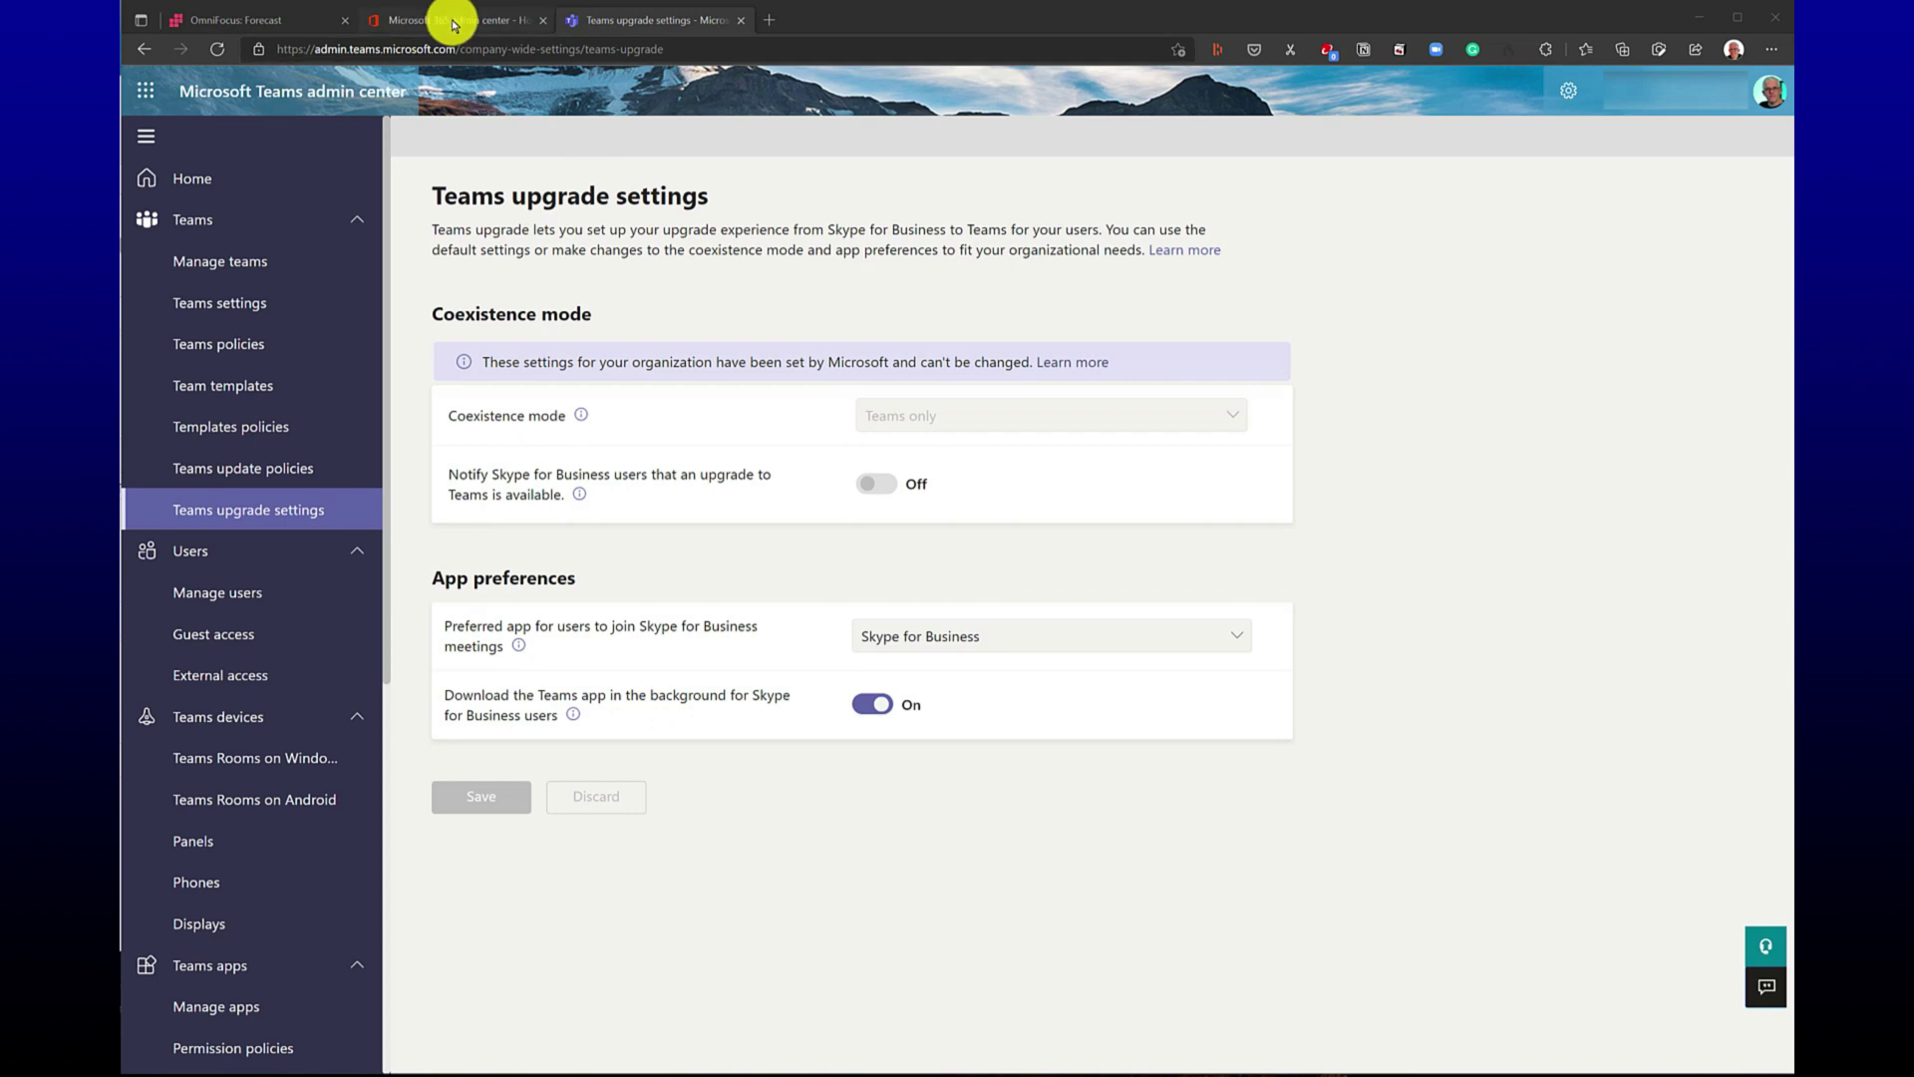
- Go from the Microsoft 365 admin center to the Teams update policies page, where only the Global policy is listed
click(454, 22)
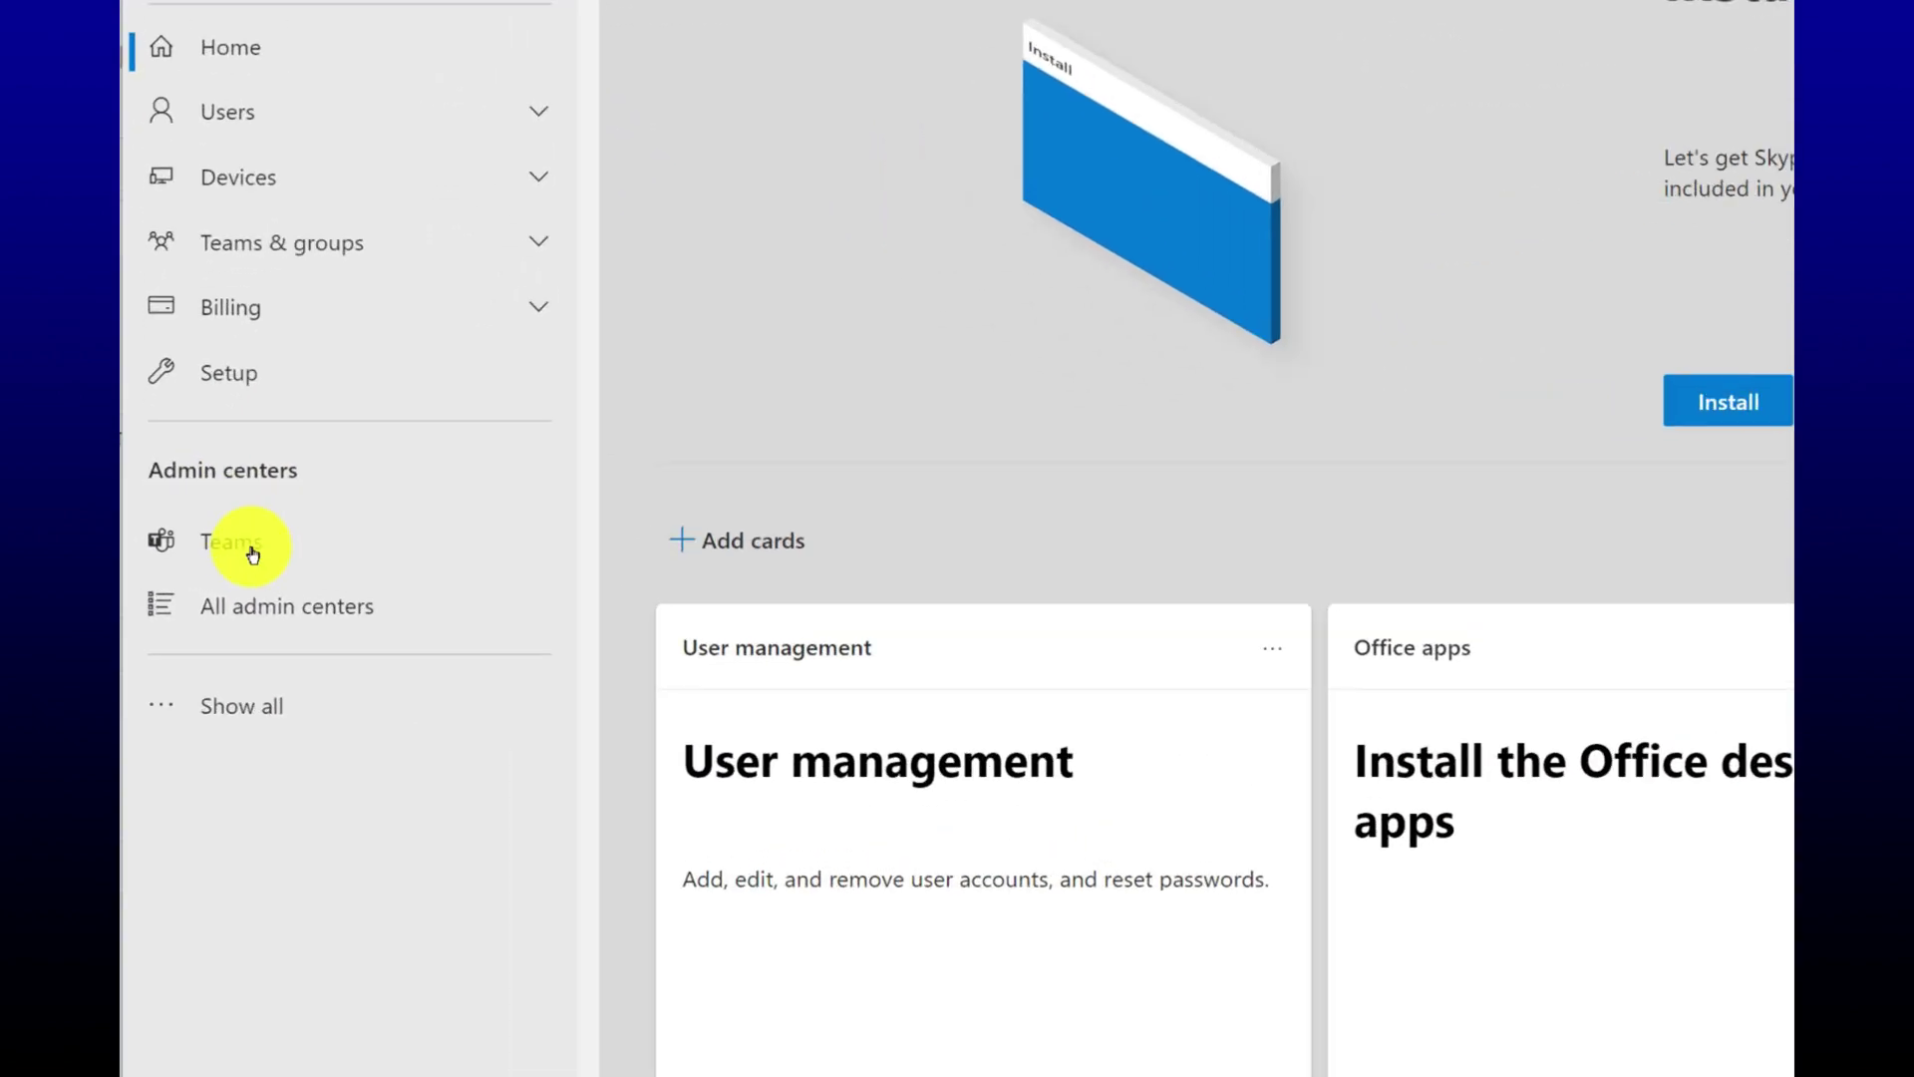
click(189, 552)
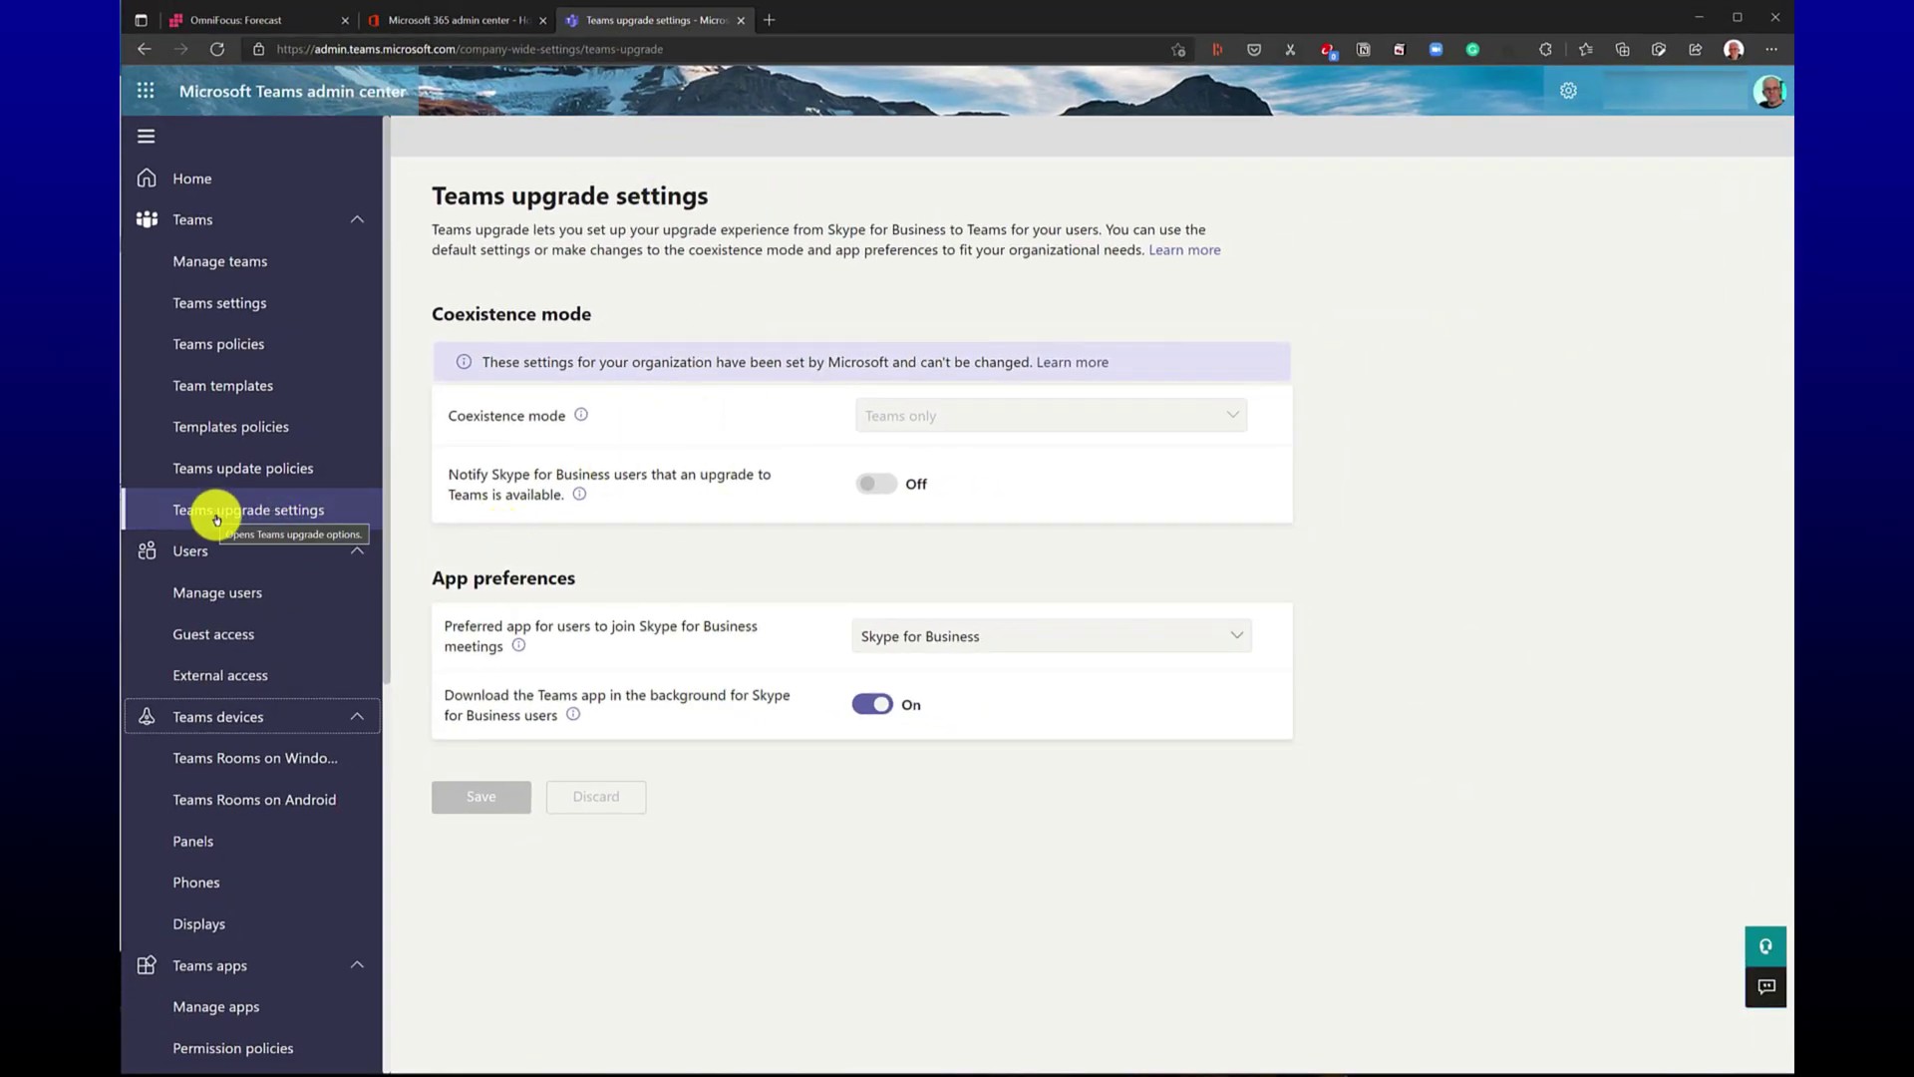
click(221, 474)
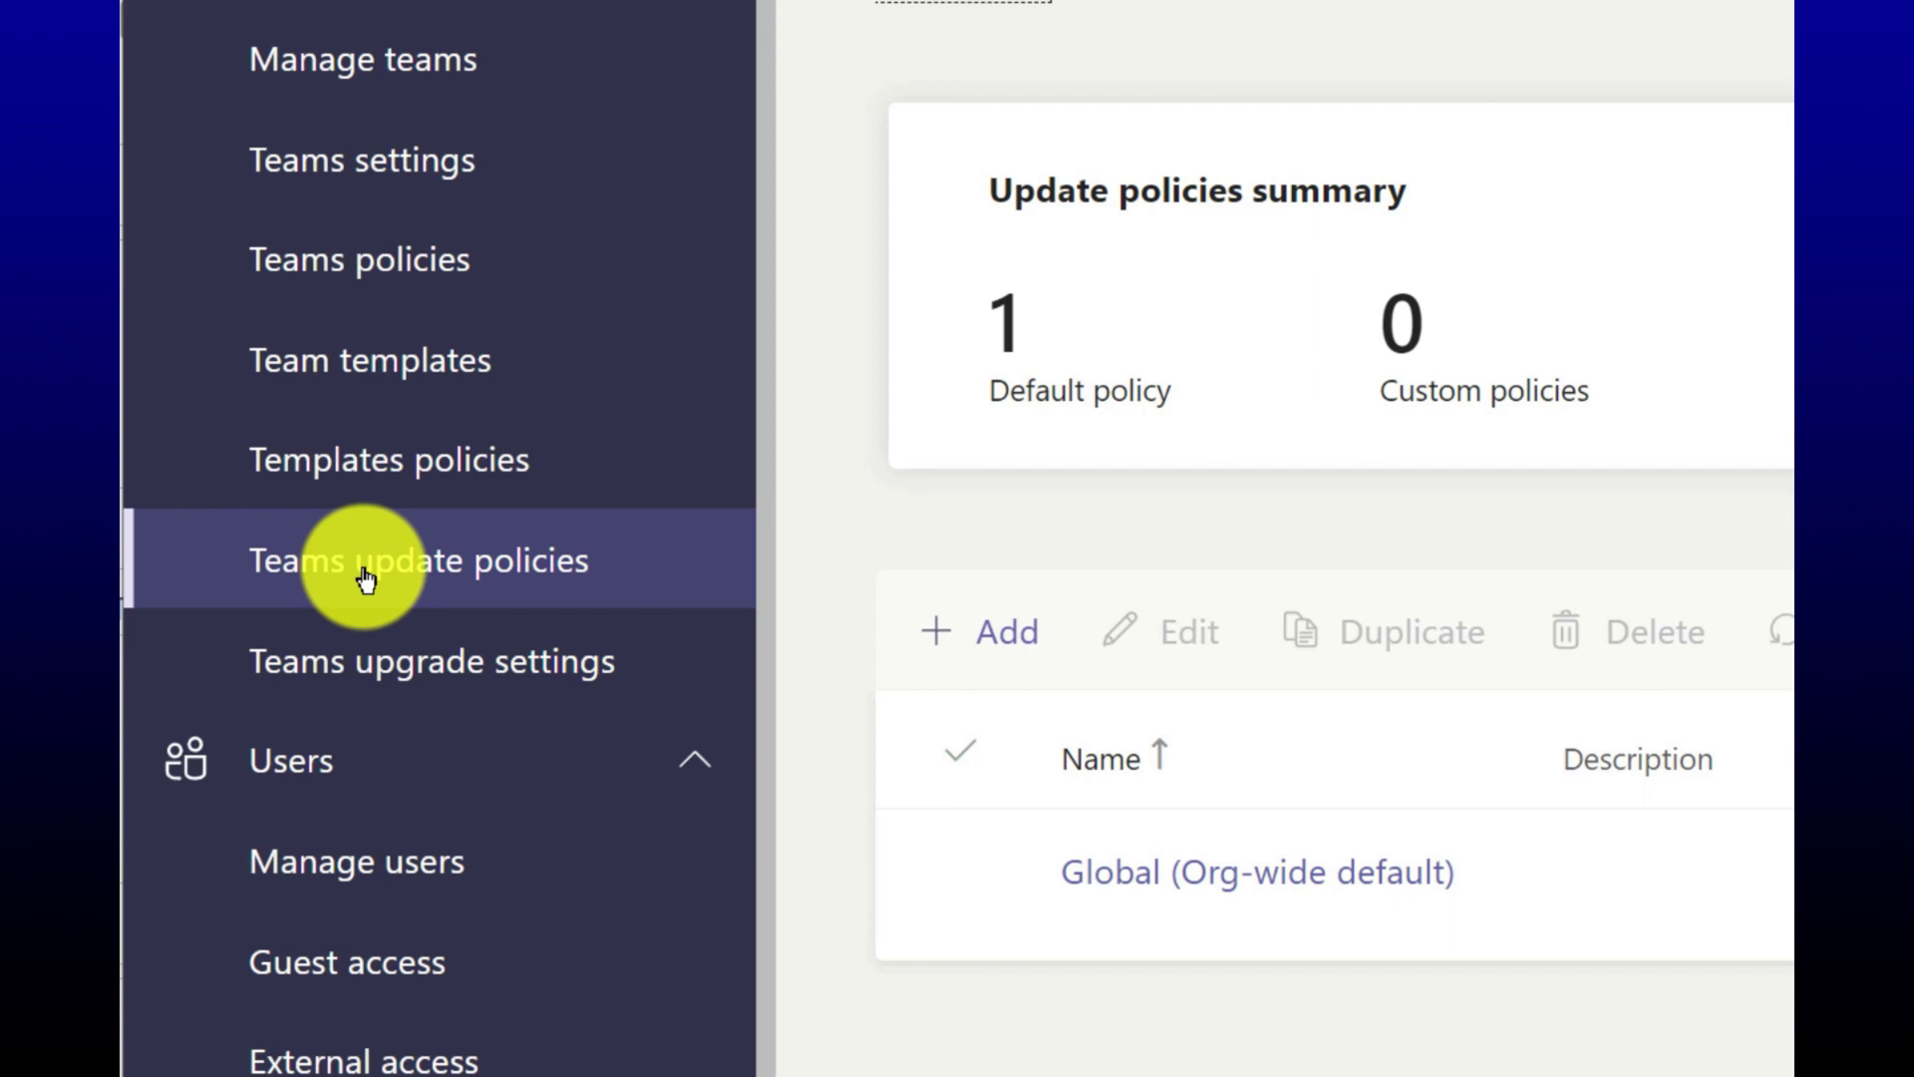
click(1175, 909)
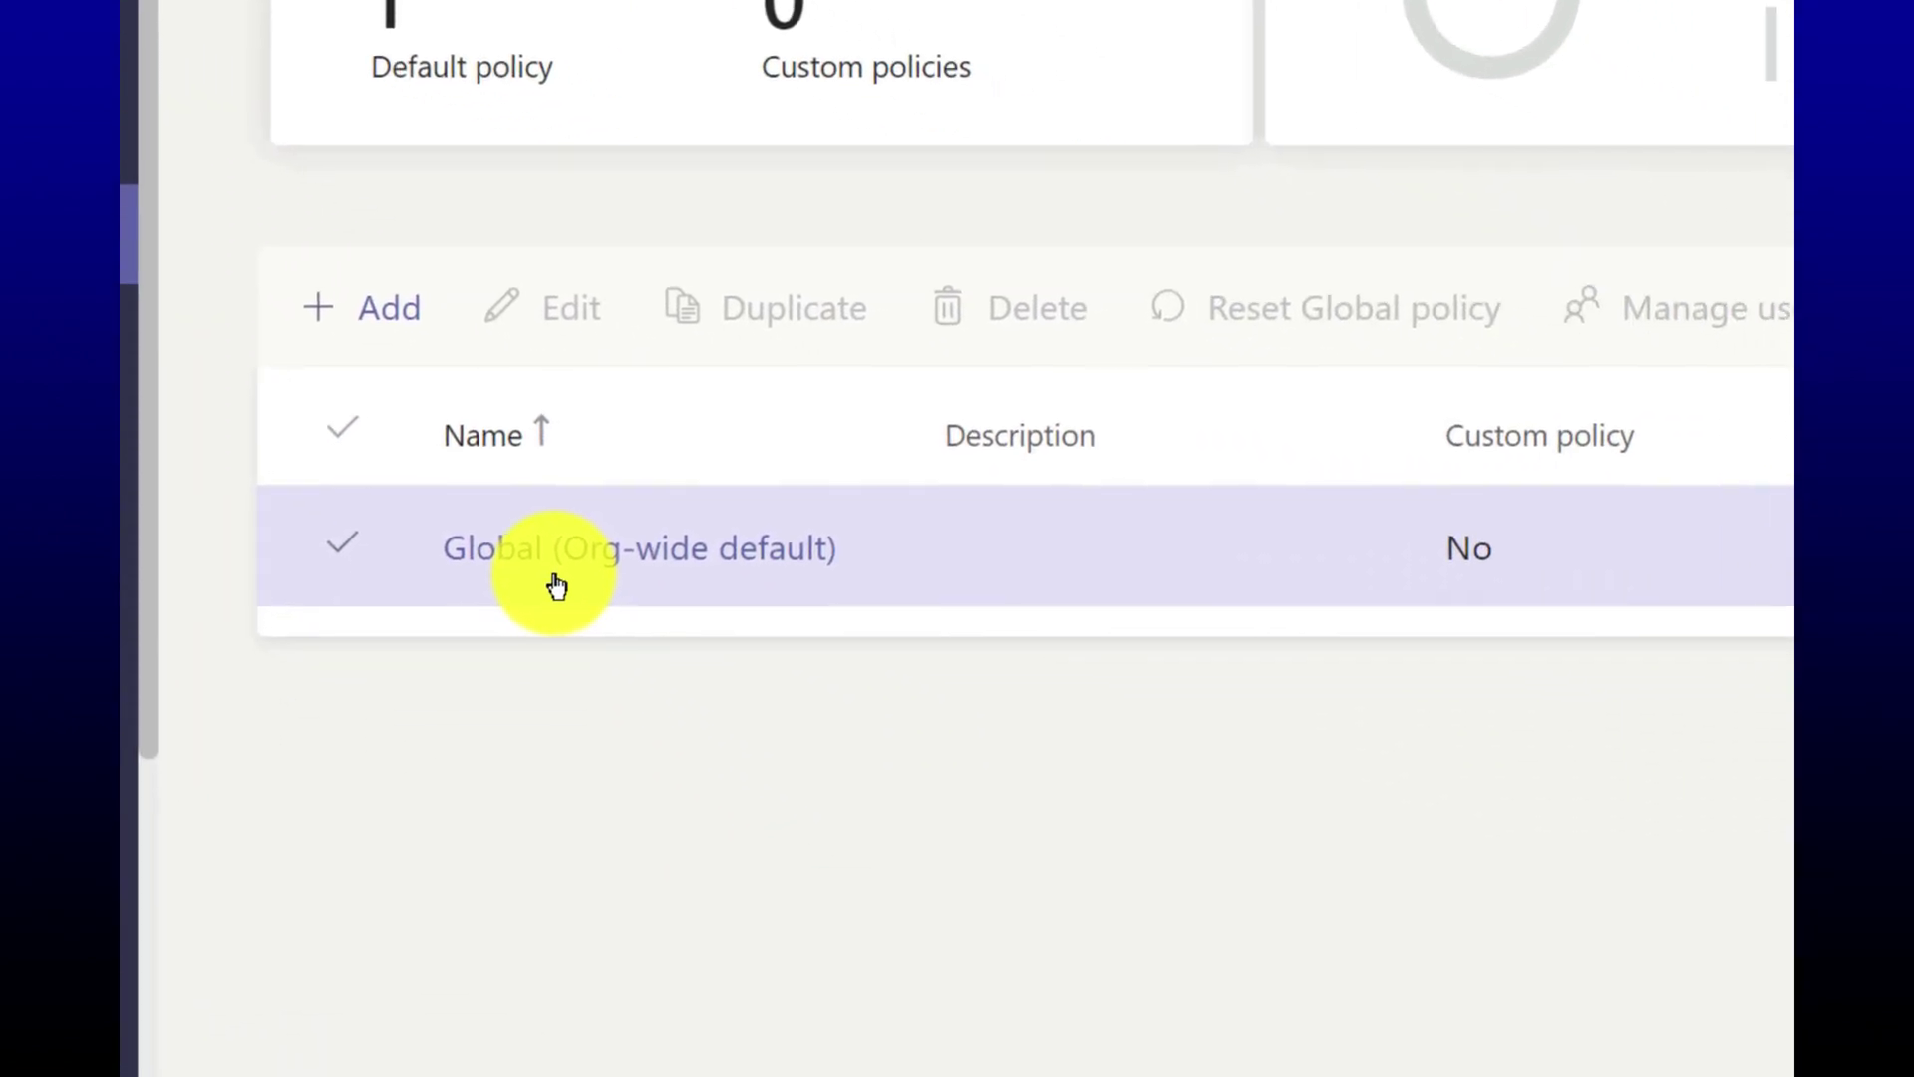
click(782, 852)
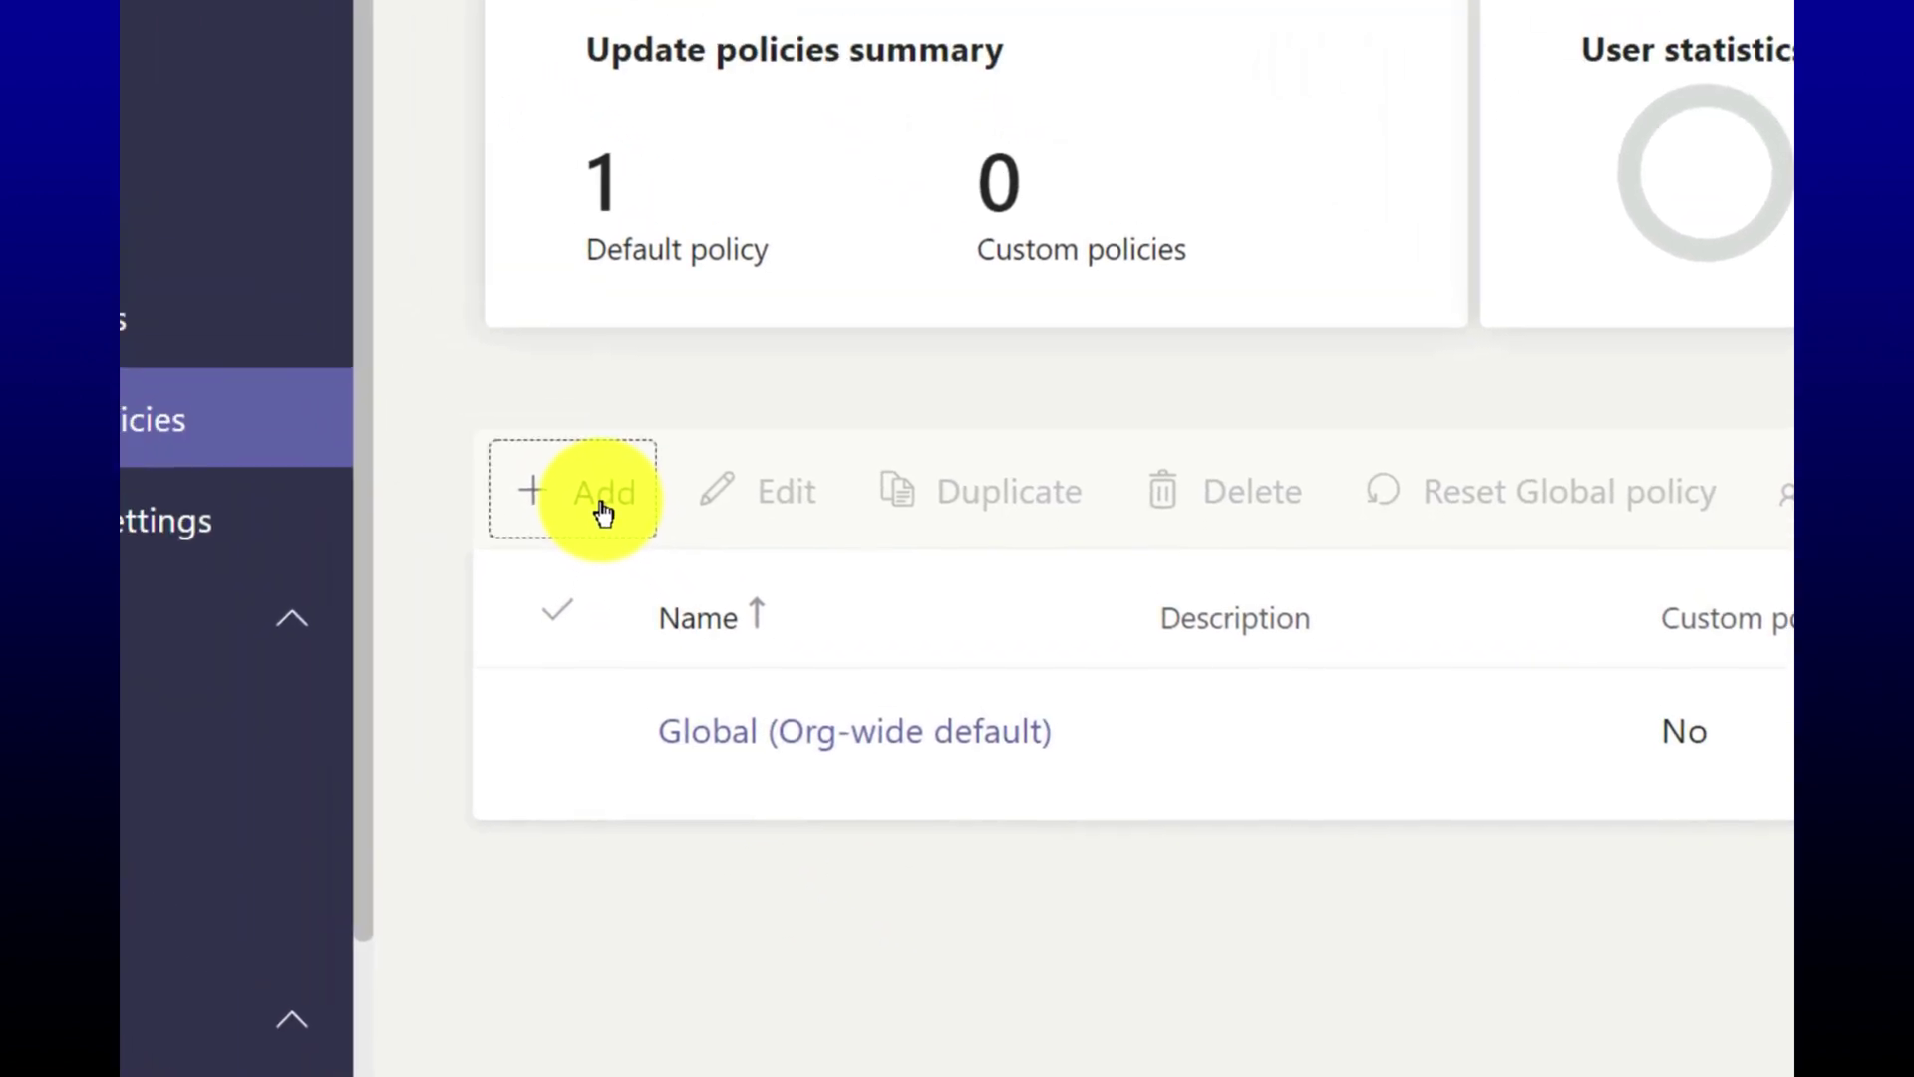
- Add a custom update policy named 'Public Preview' and save it
click(387, 315)
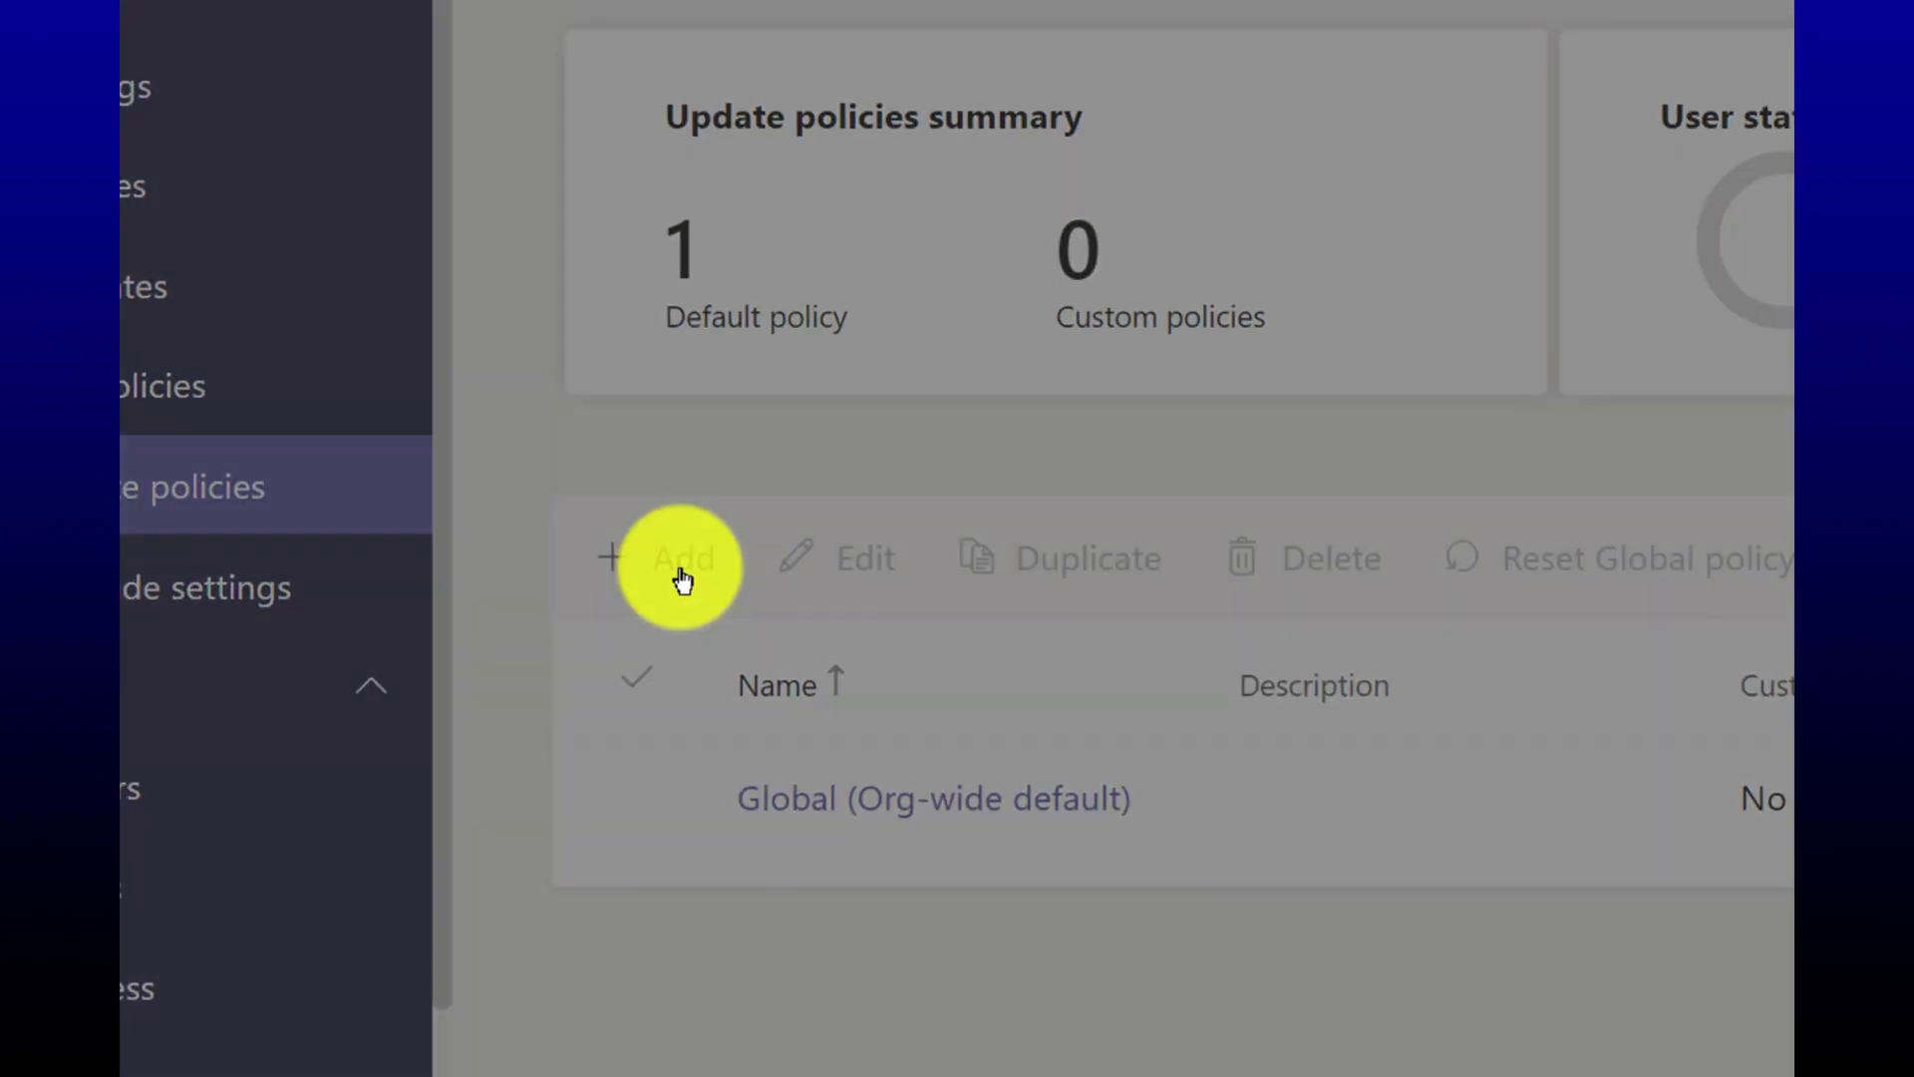
click(1605, 214)
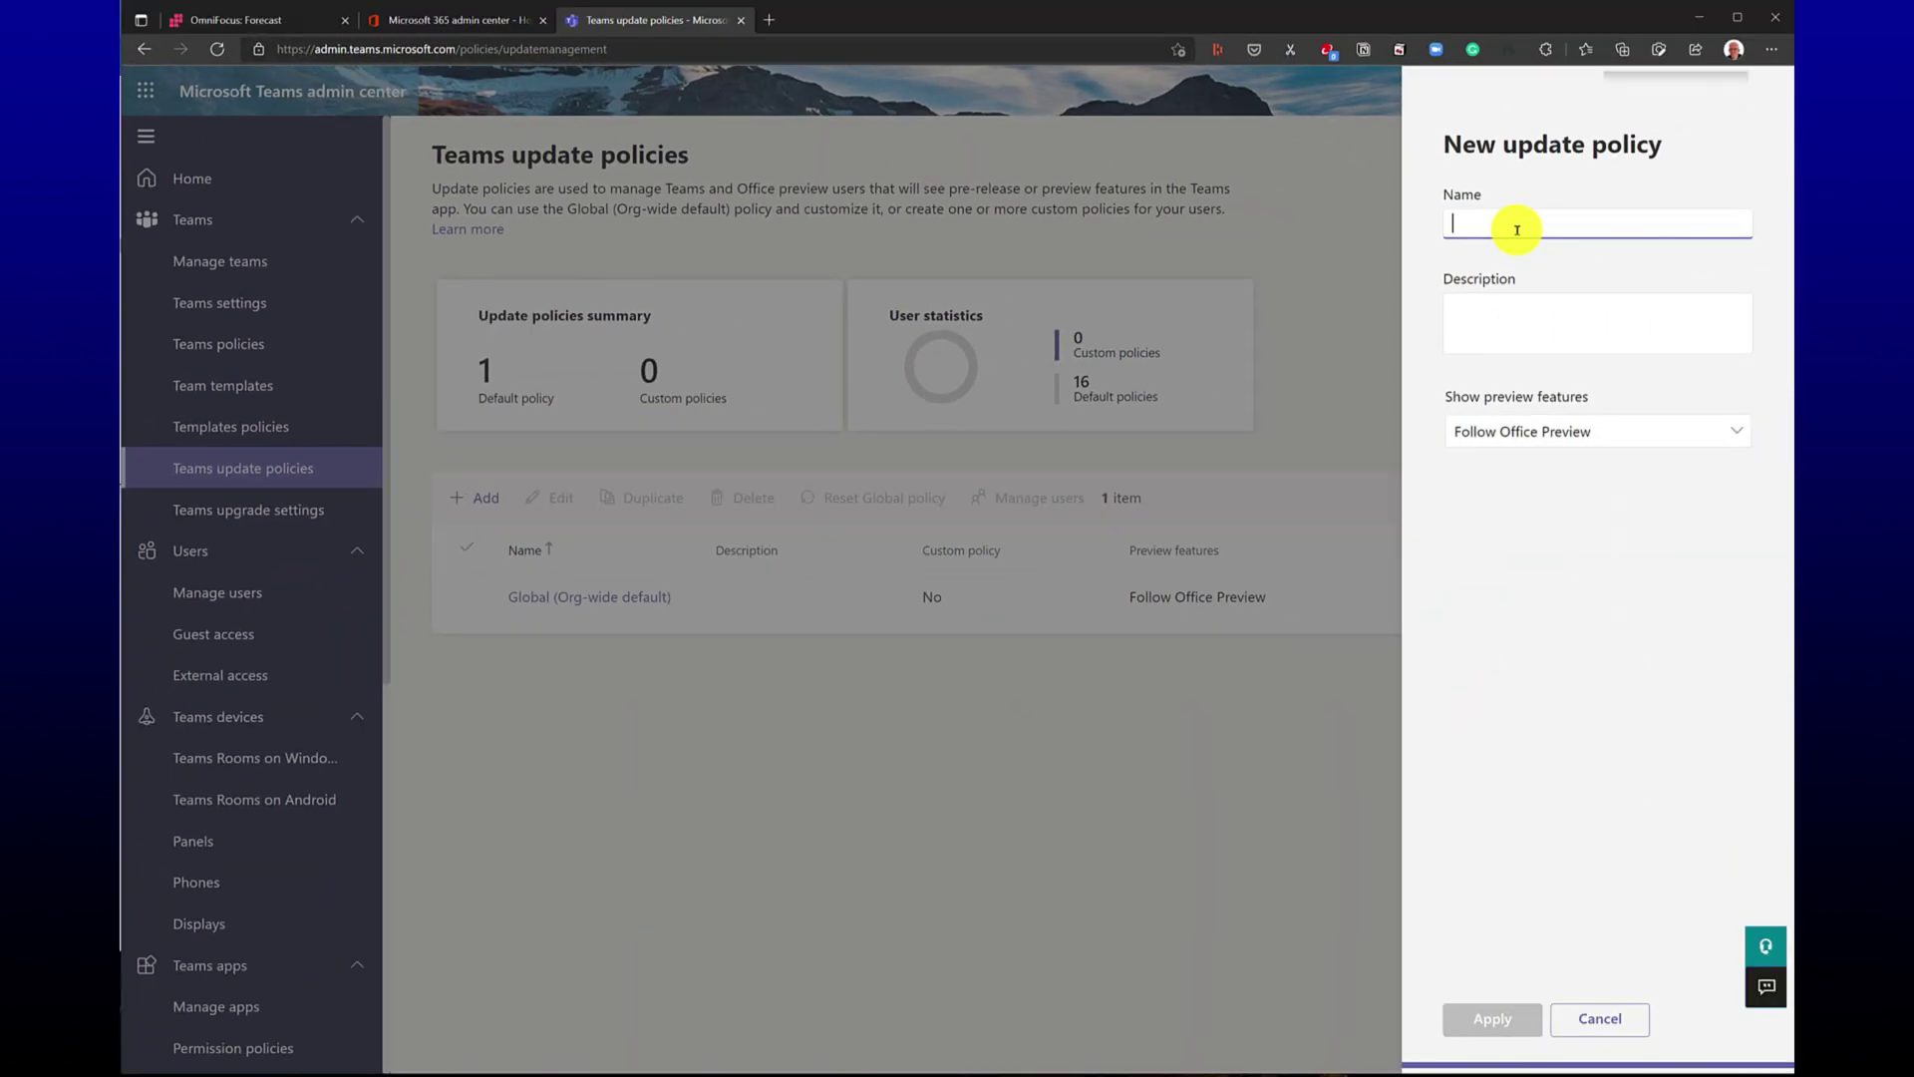
text(Publ)
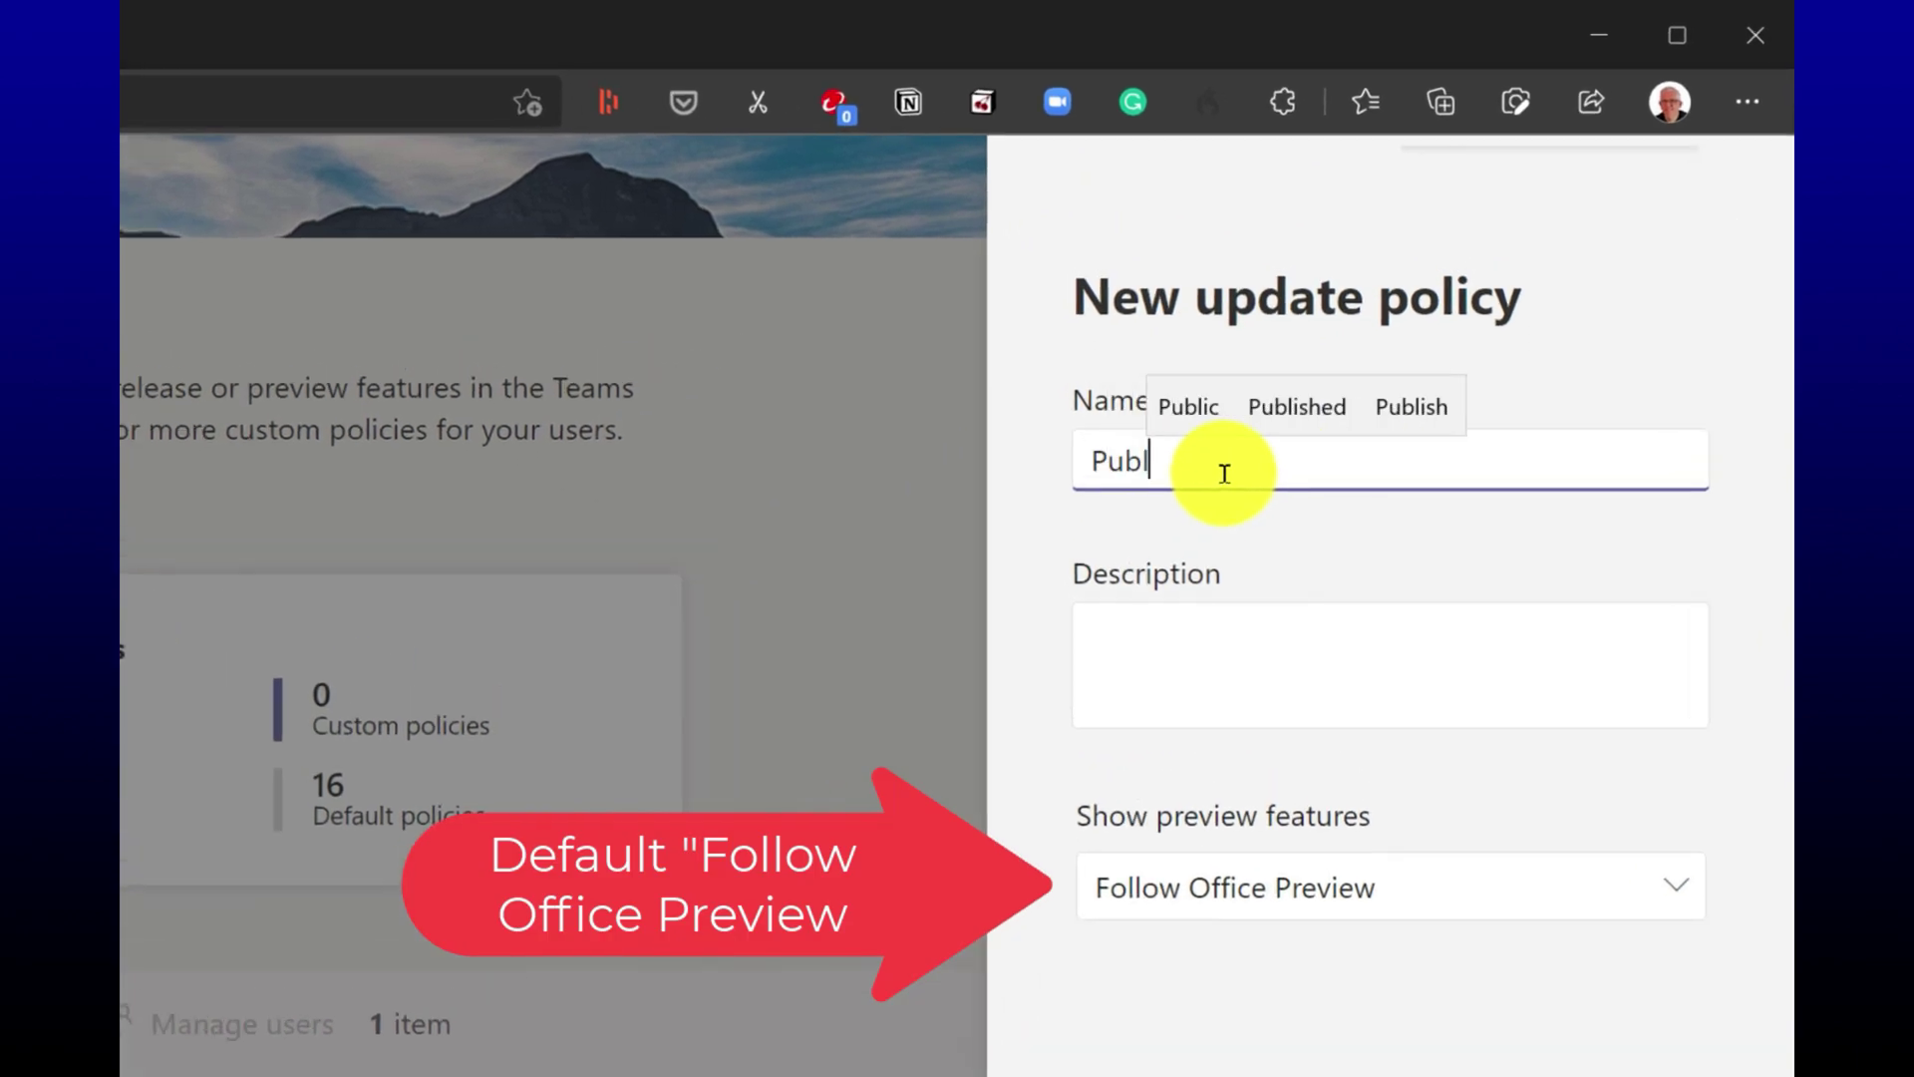
text(ic Preview)
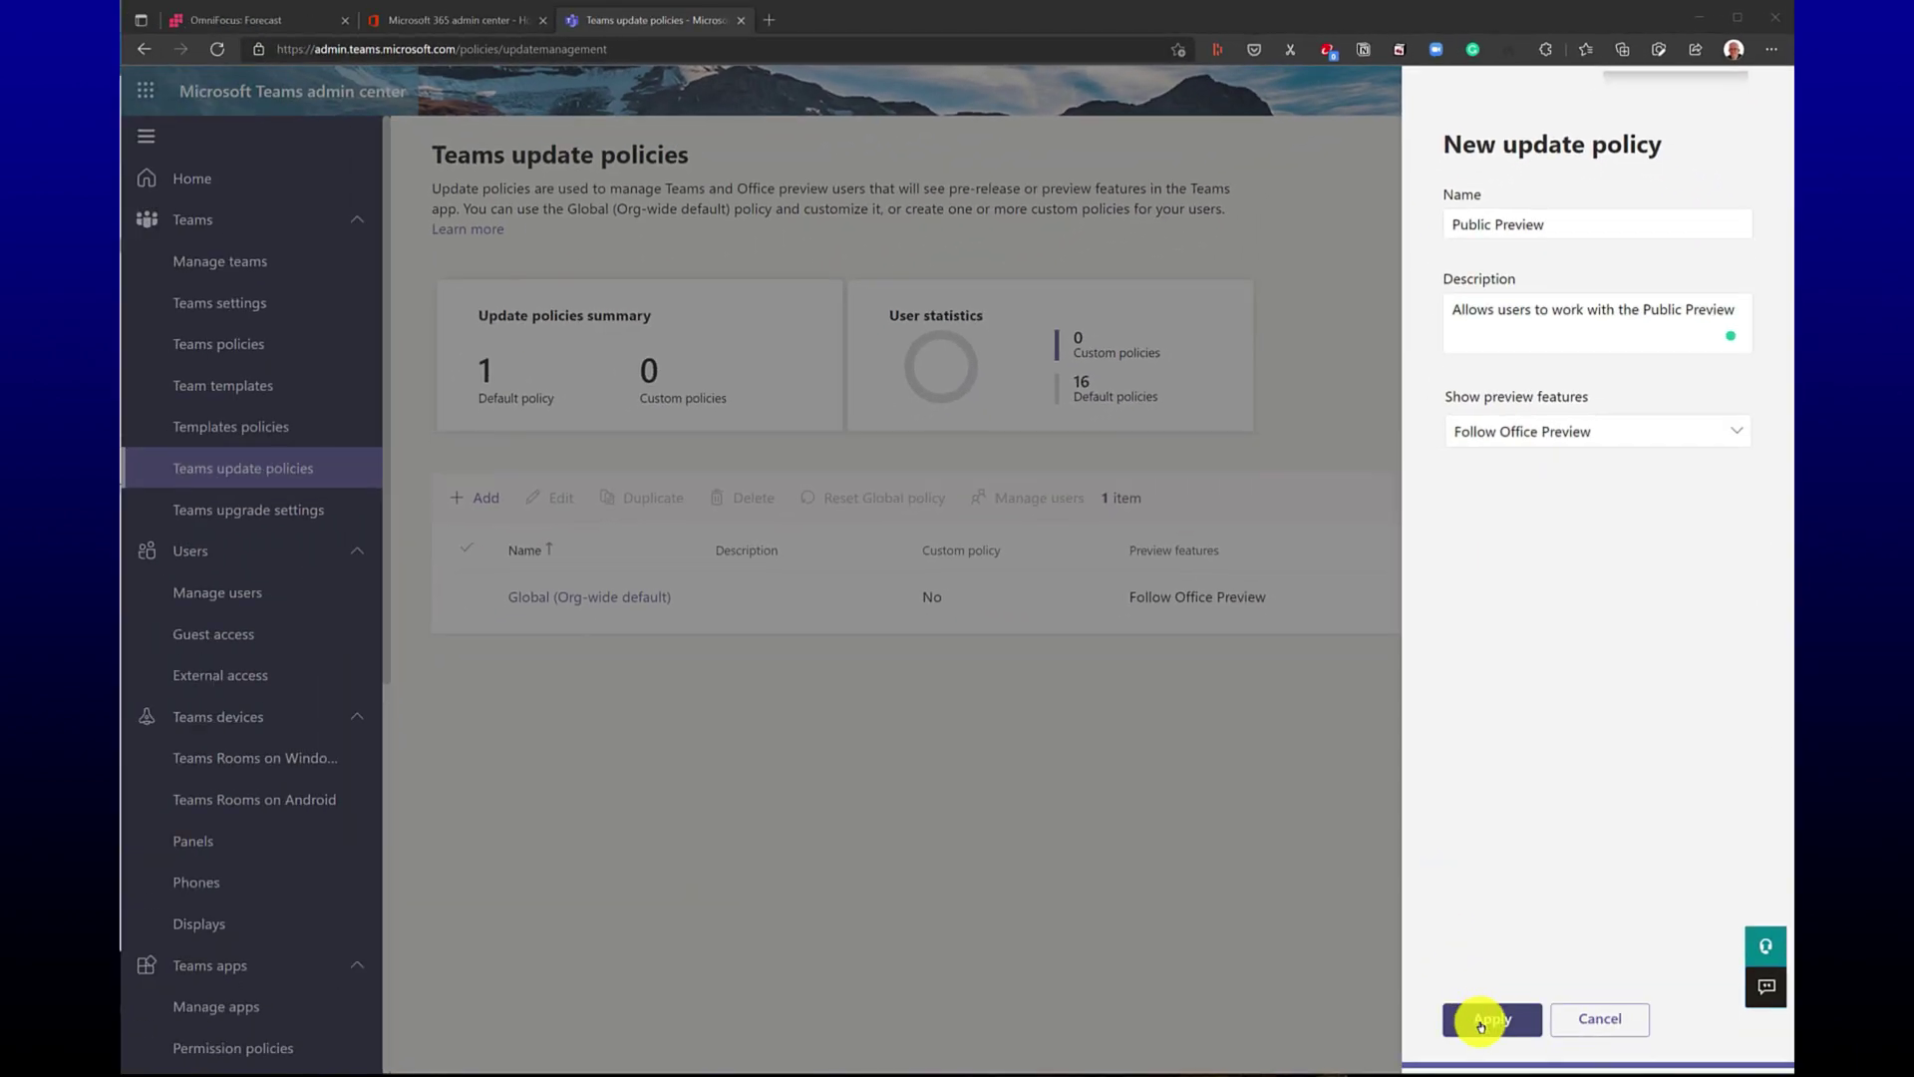
click(1480, 1021)
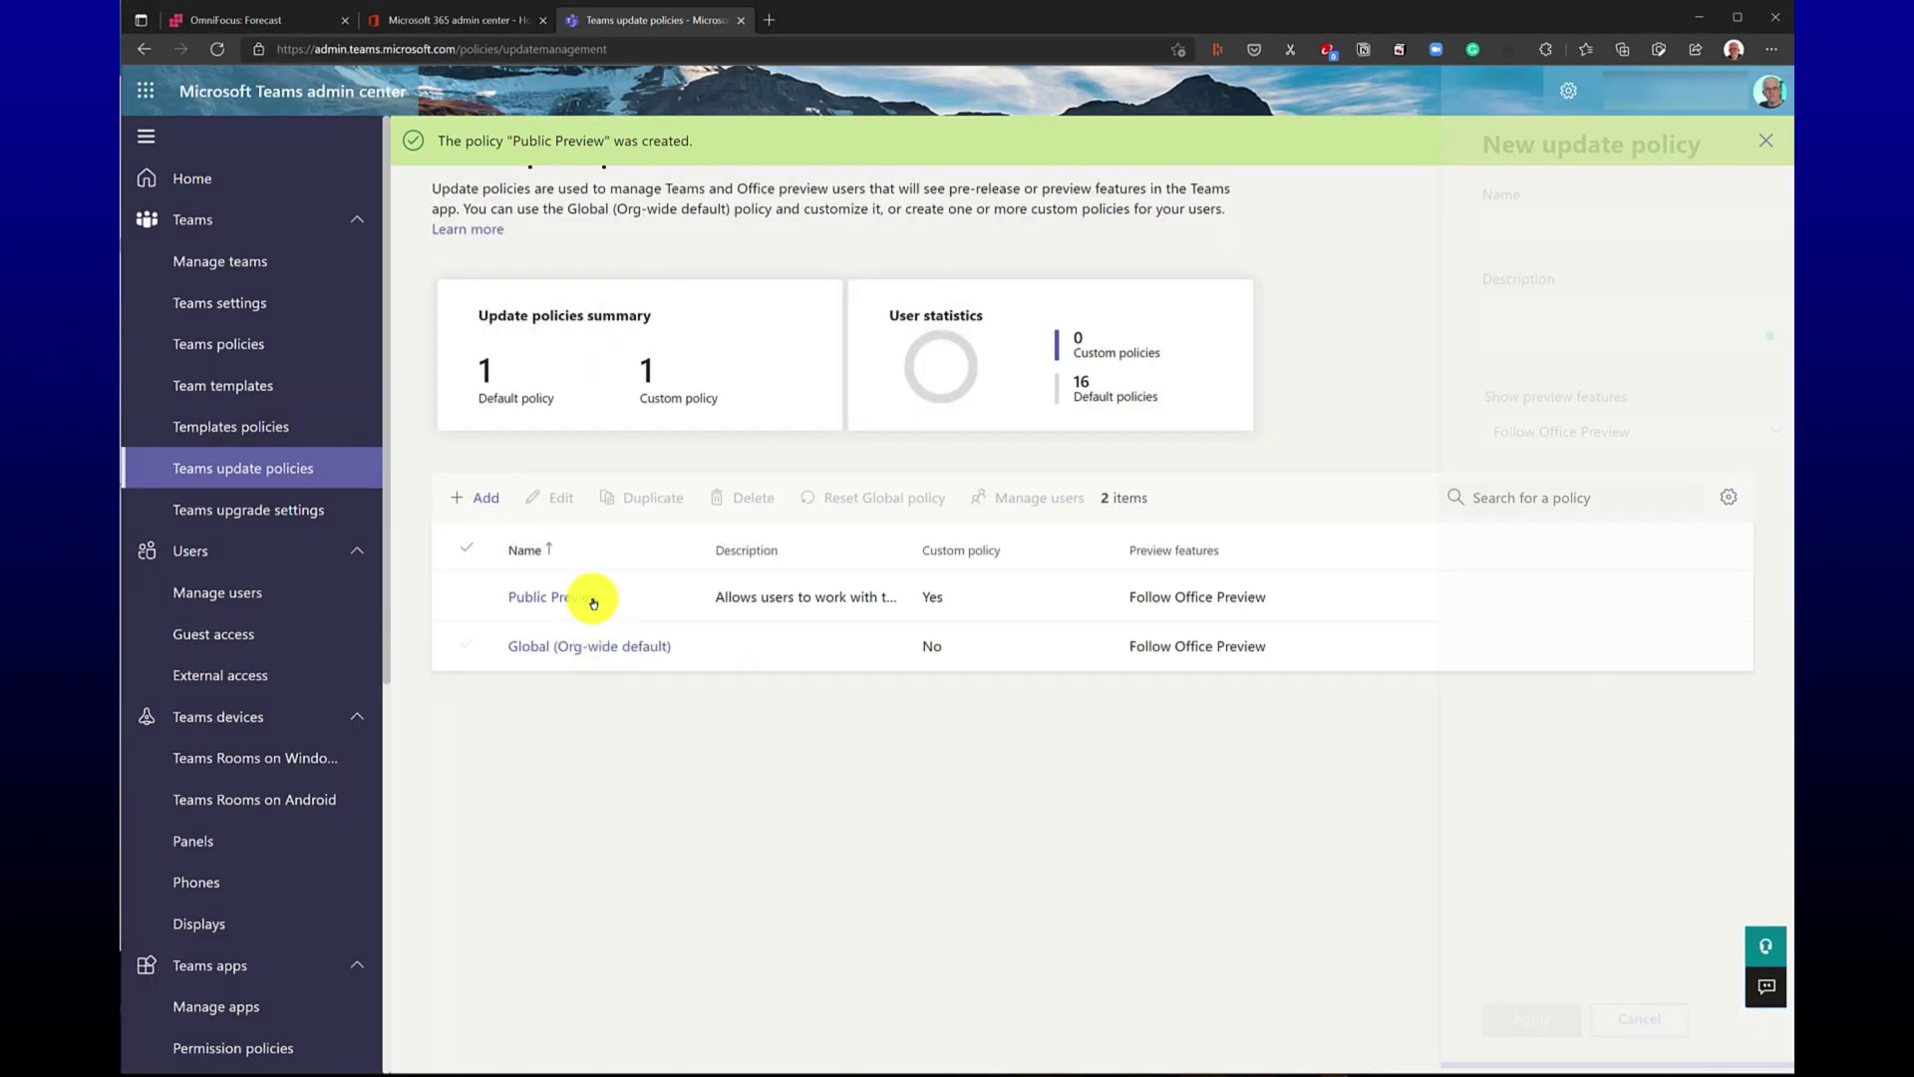
click(534, 615)
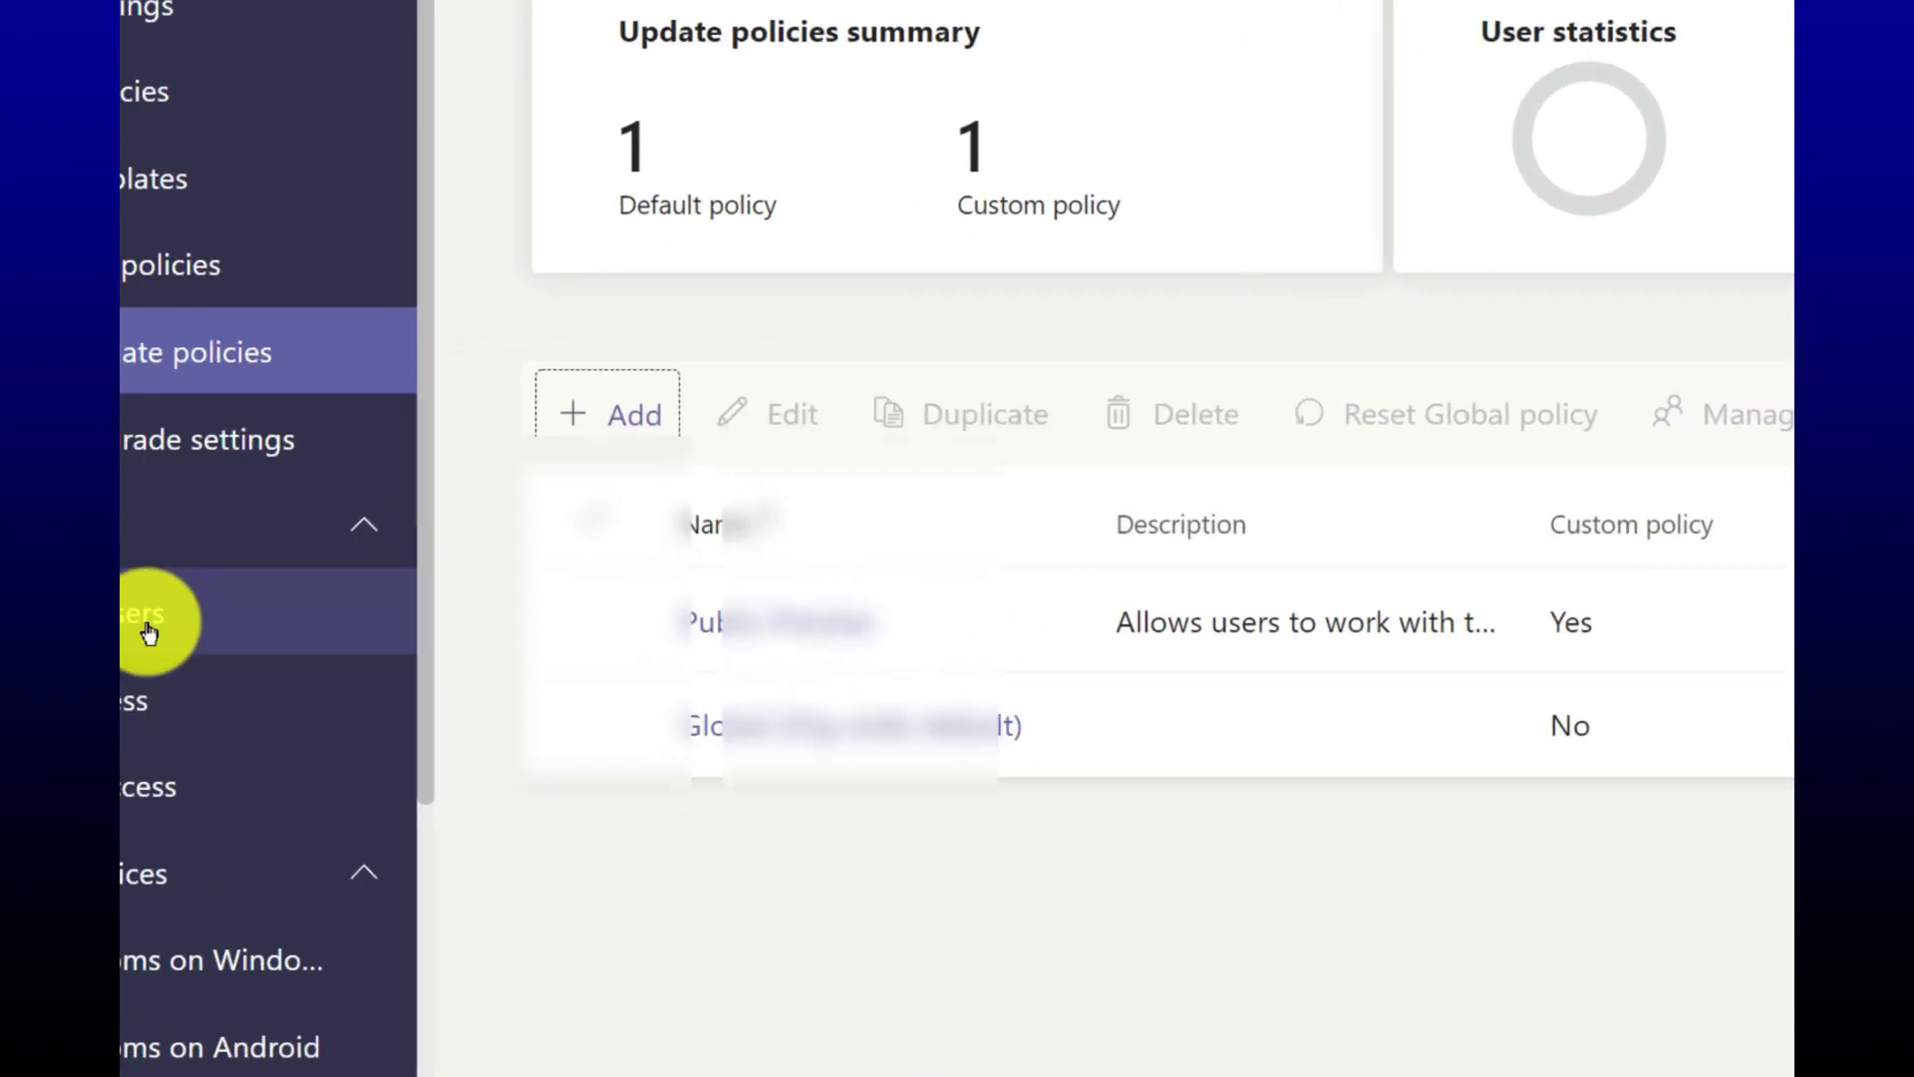
- In Manage users, open a user's profile and review their Policies, all still Global (Org-wide default)
click(149, 632)
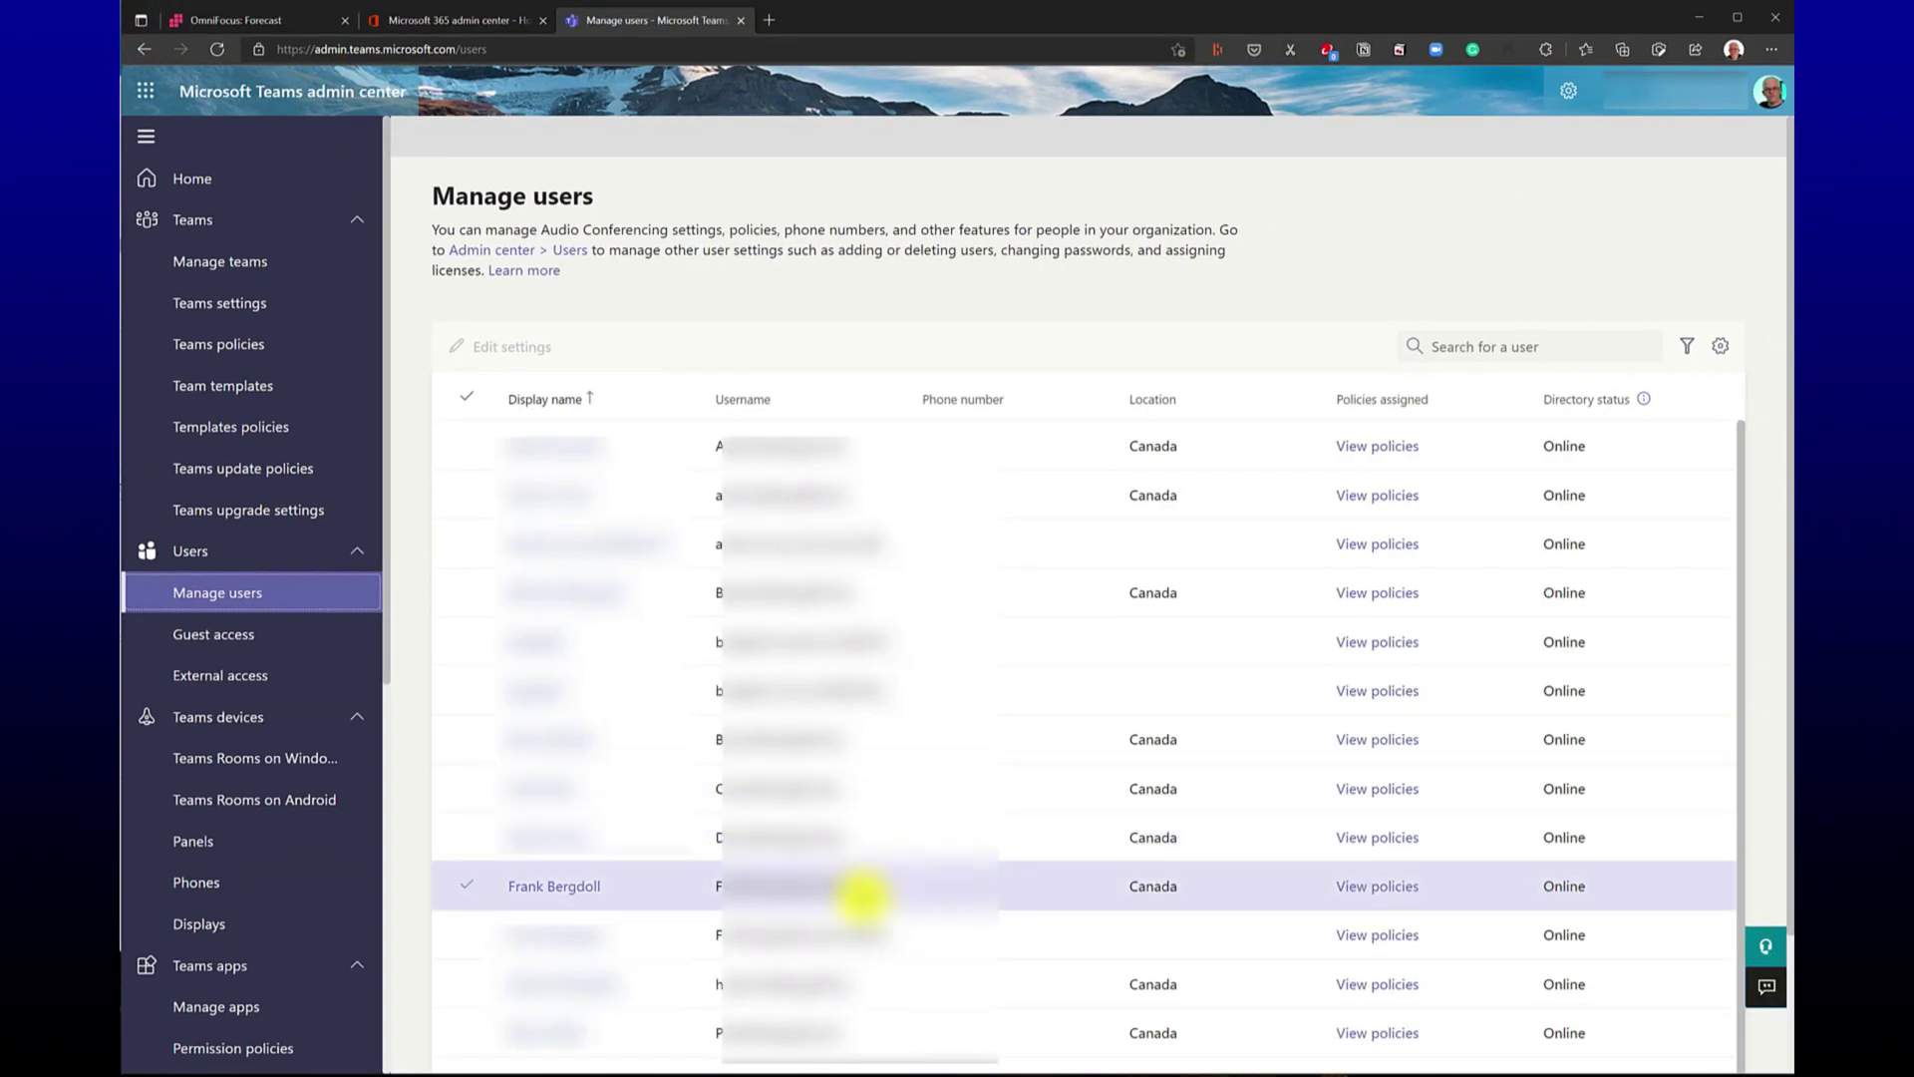
click(570, 883)
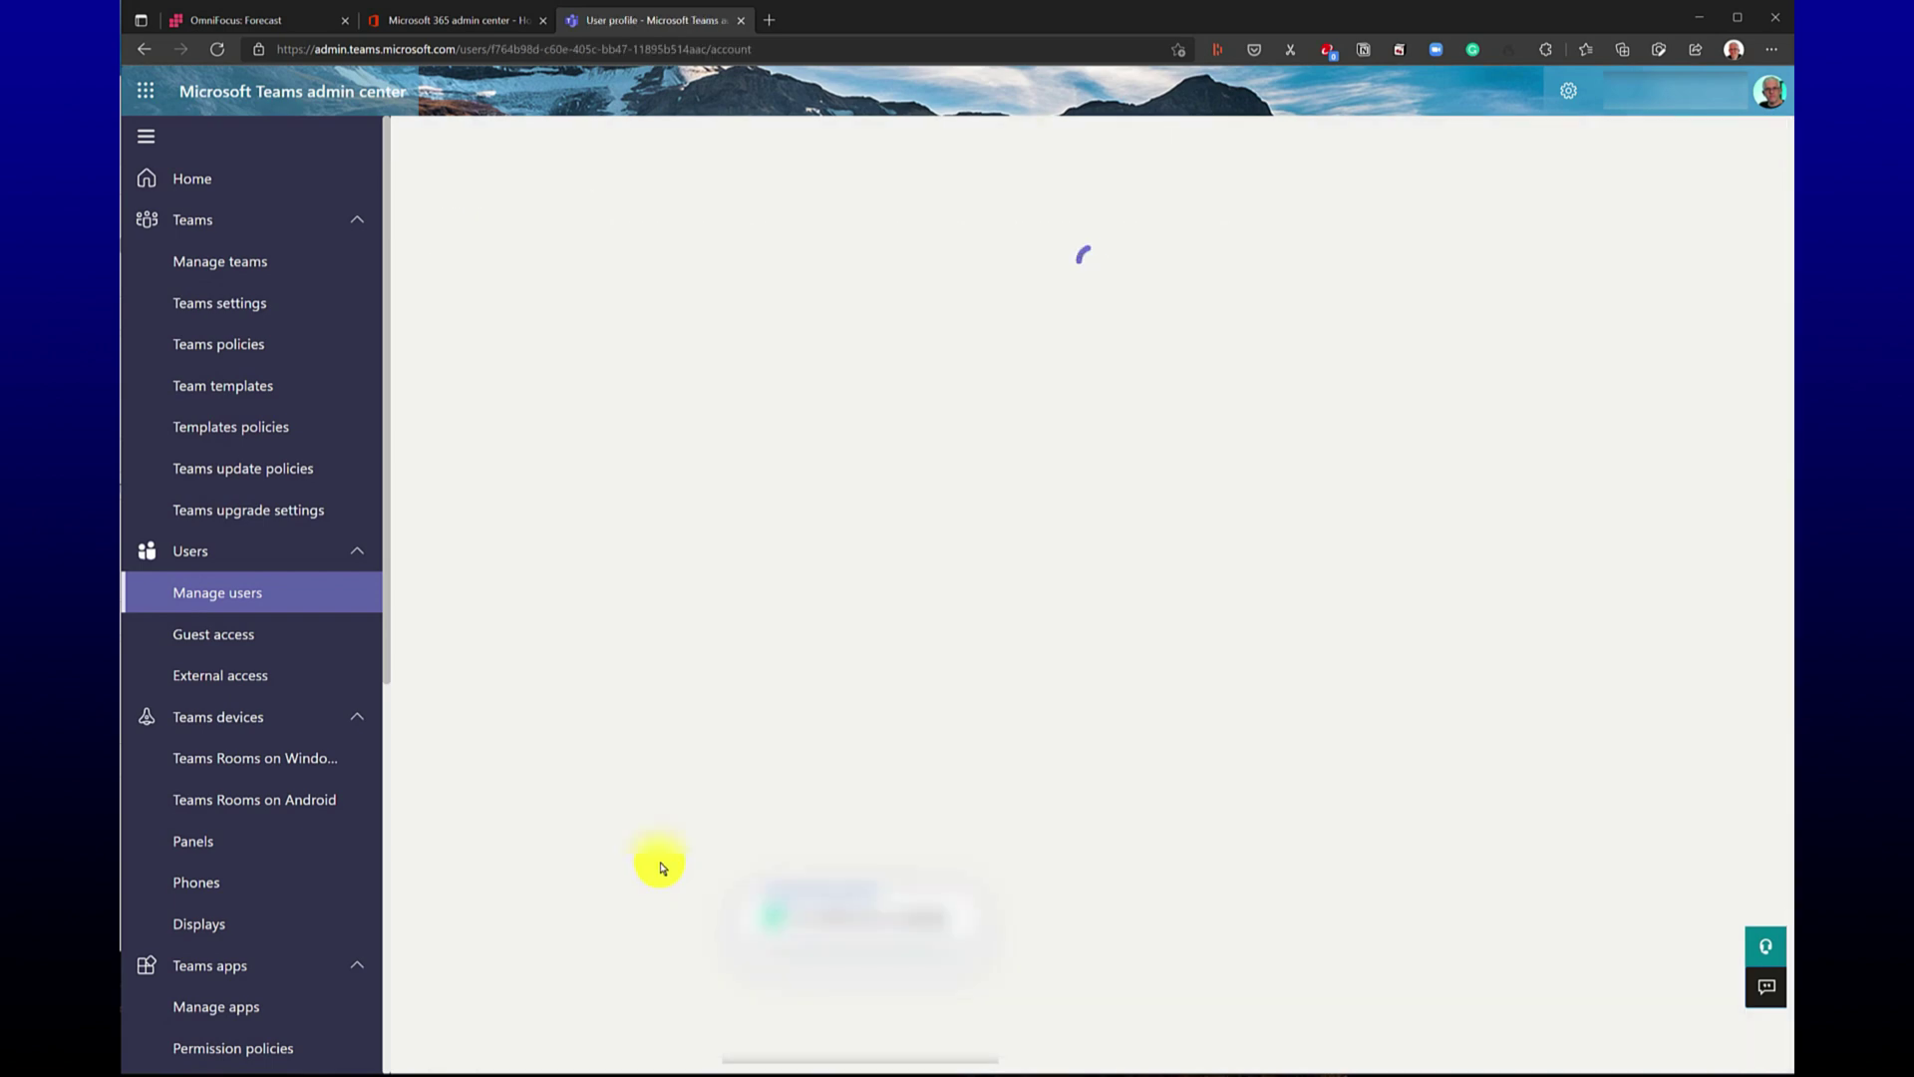
scroll(1013, 834, down, 5)
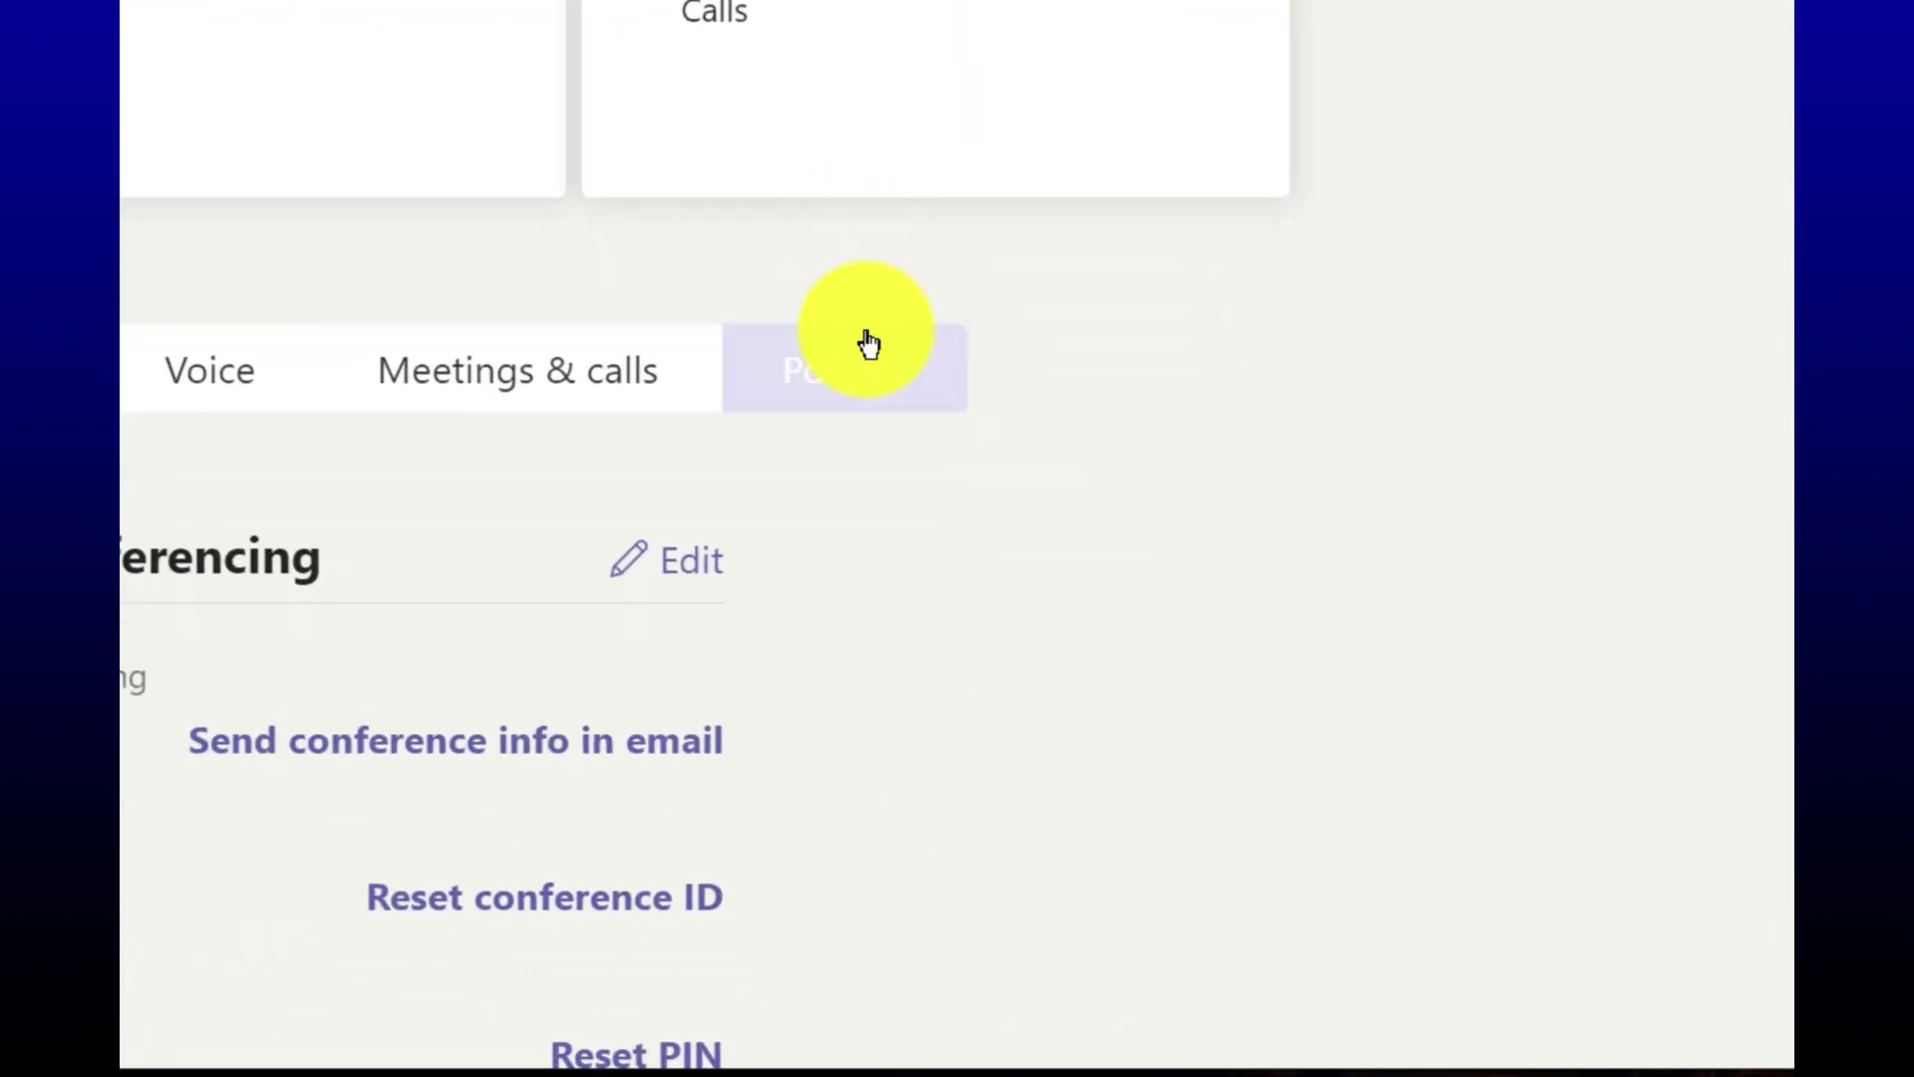
click(809, 800)
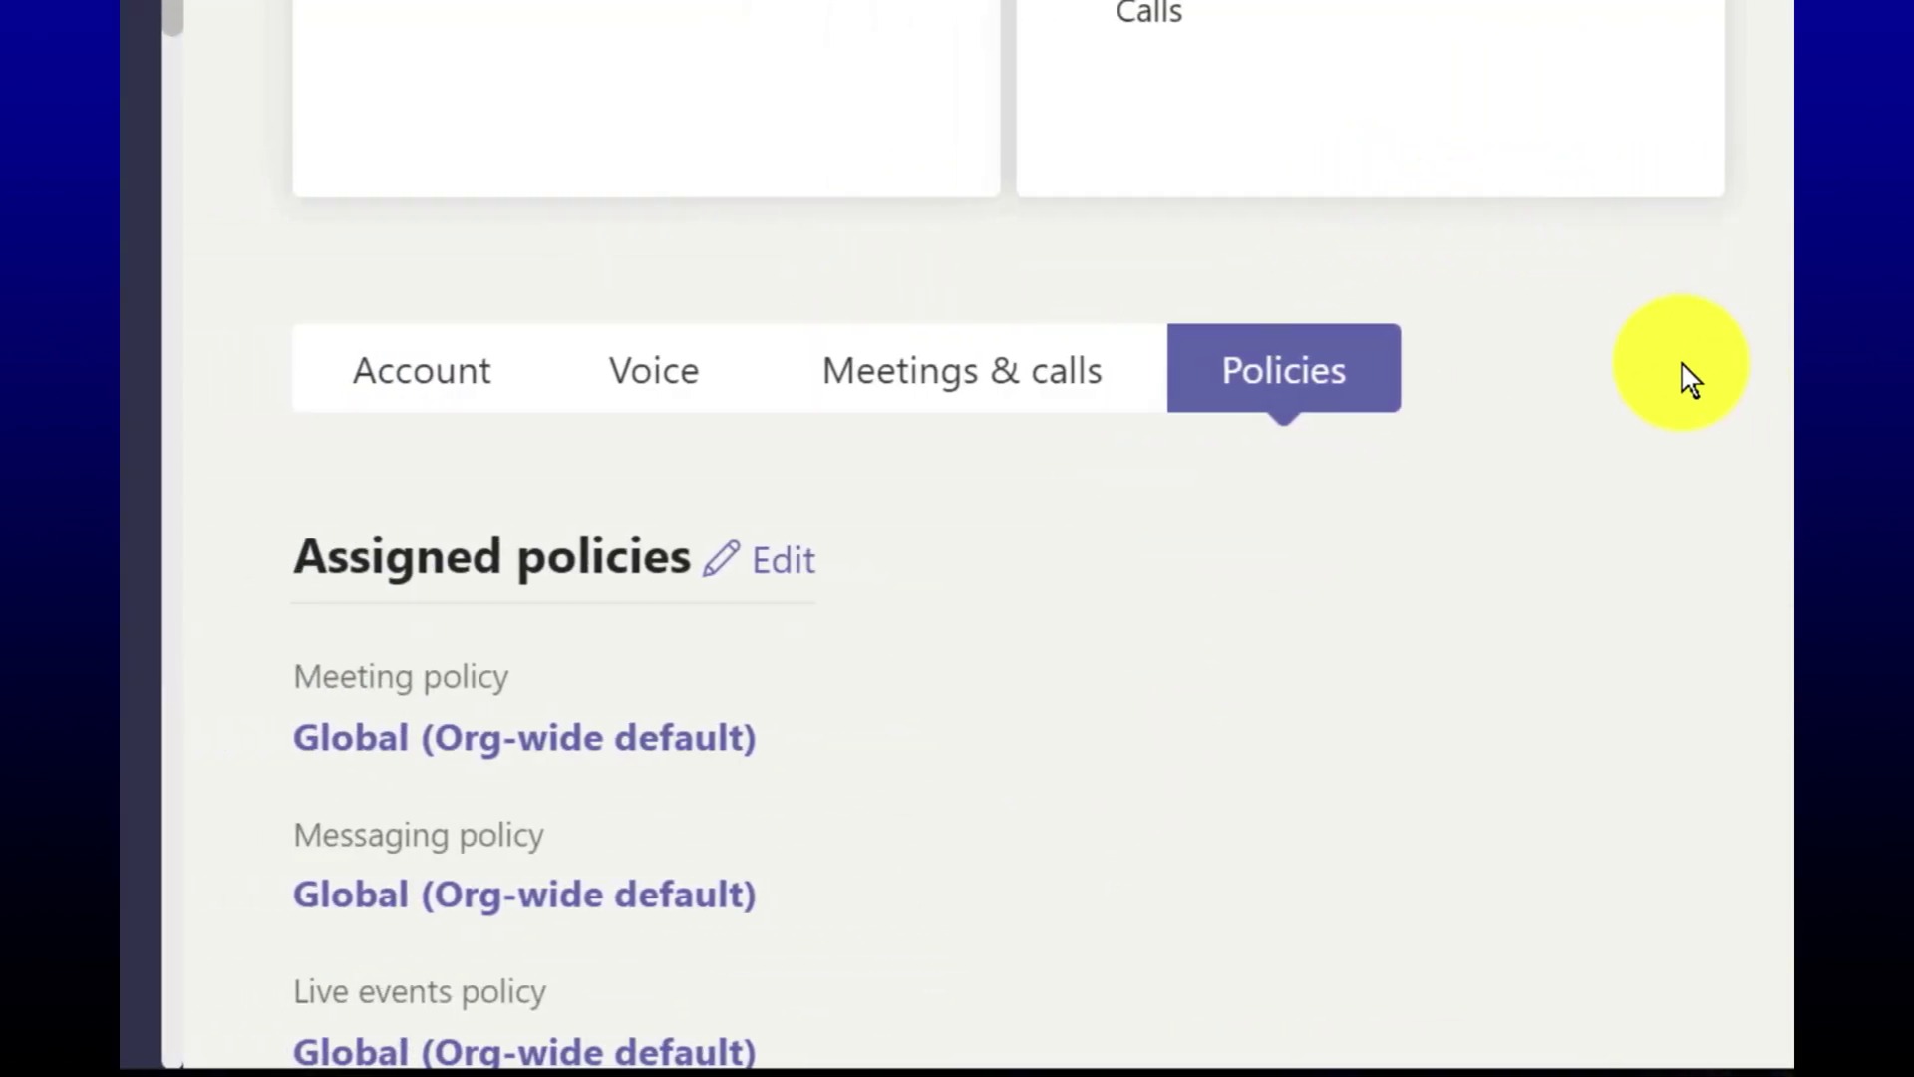
scroll(1666, 369, down, 10)
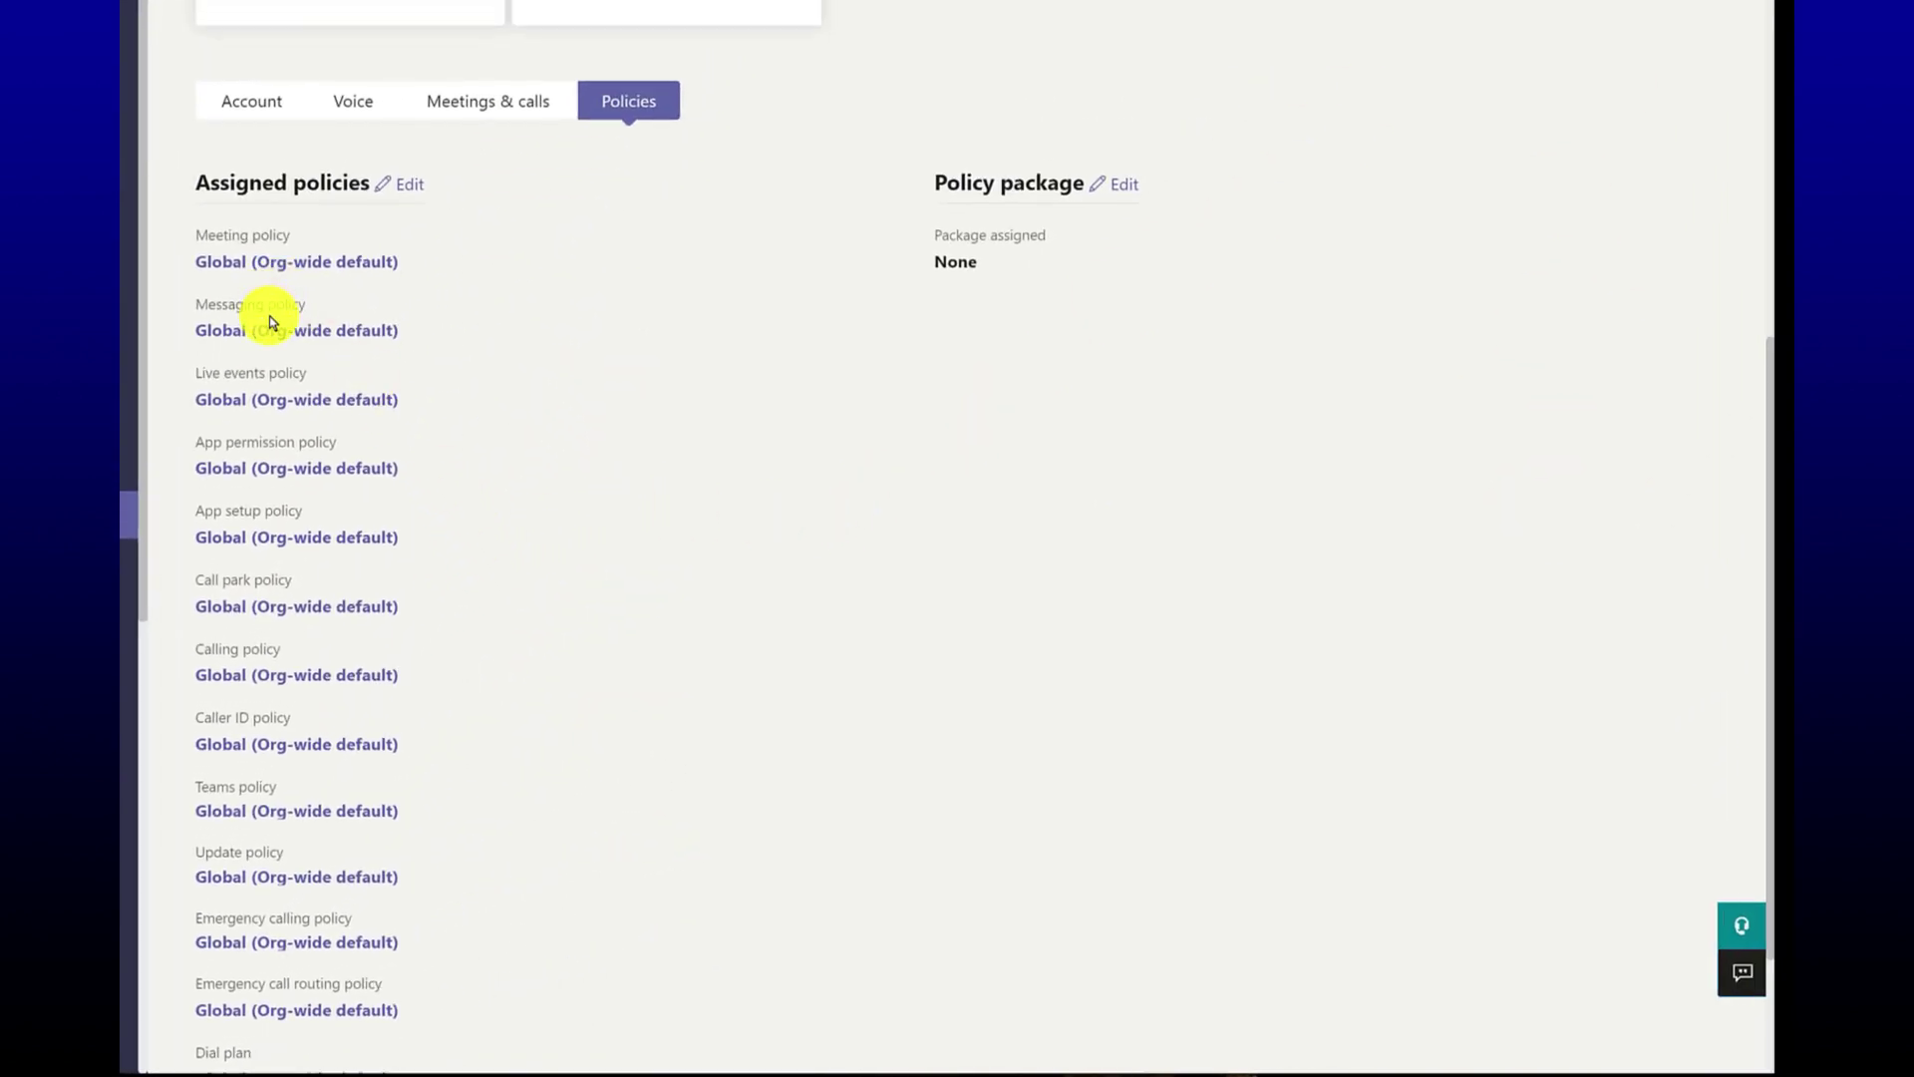
scroll(443, 390, up, 2)
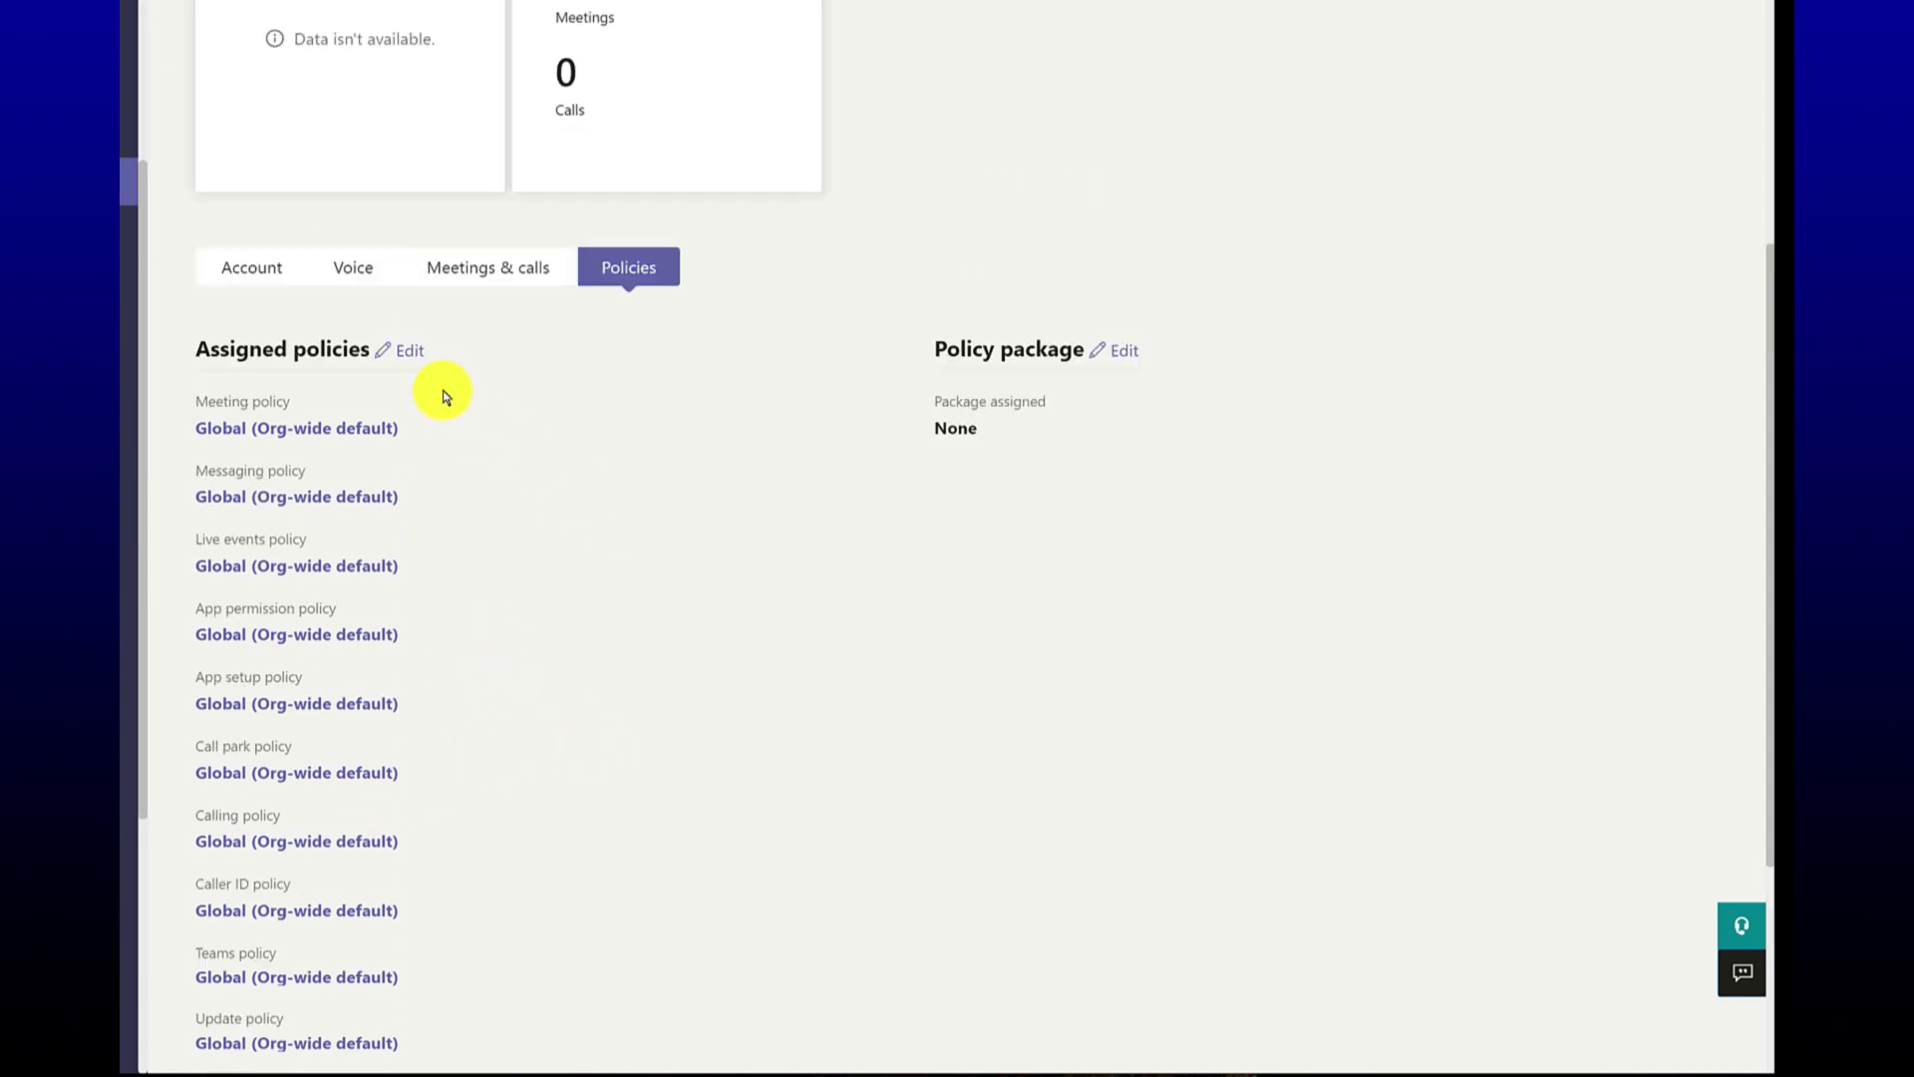
- Edit the user's policies and set their Update policy to Public Preview
click(403, 350)
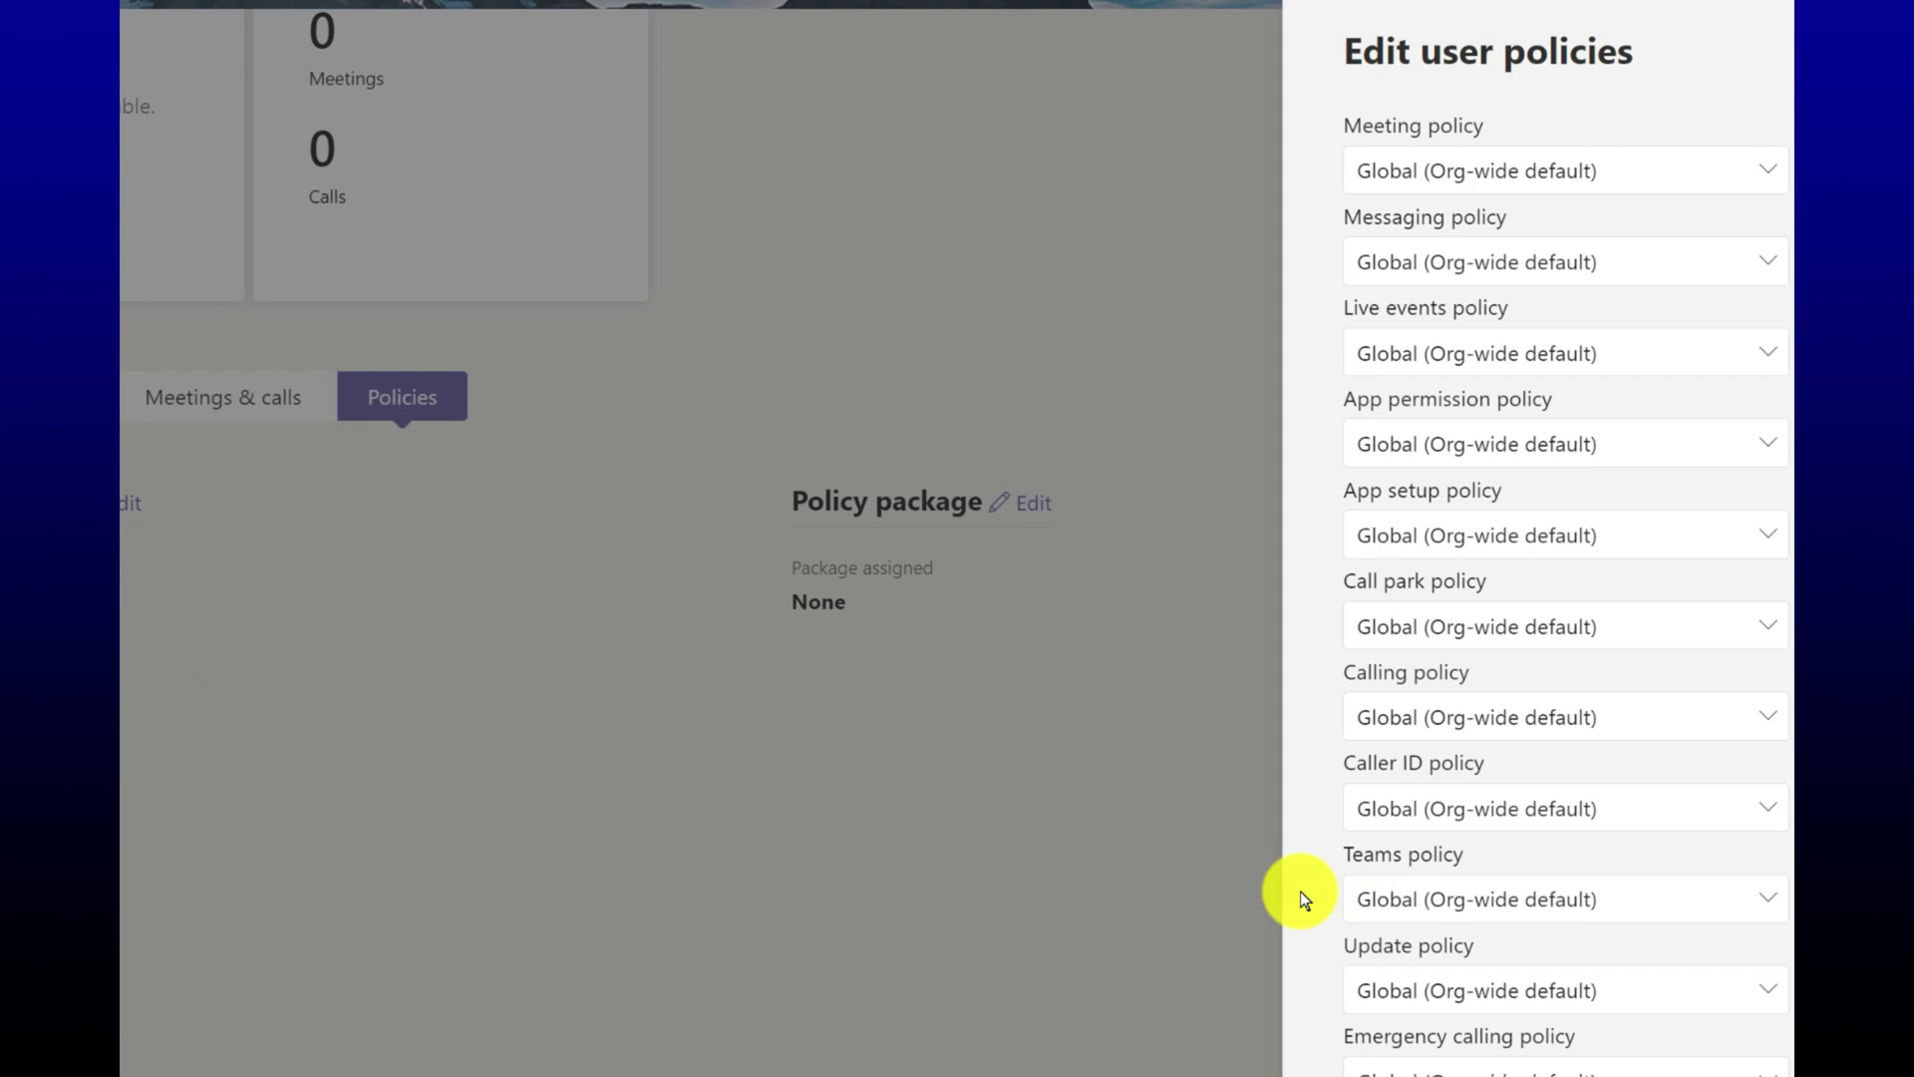
click(1461, 988)
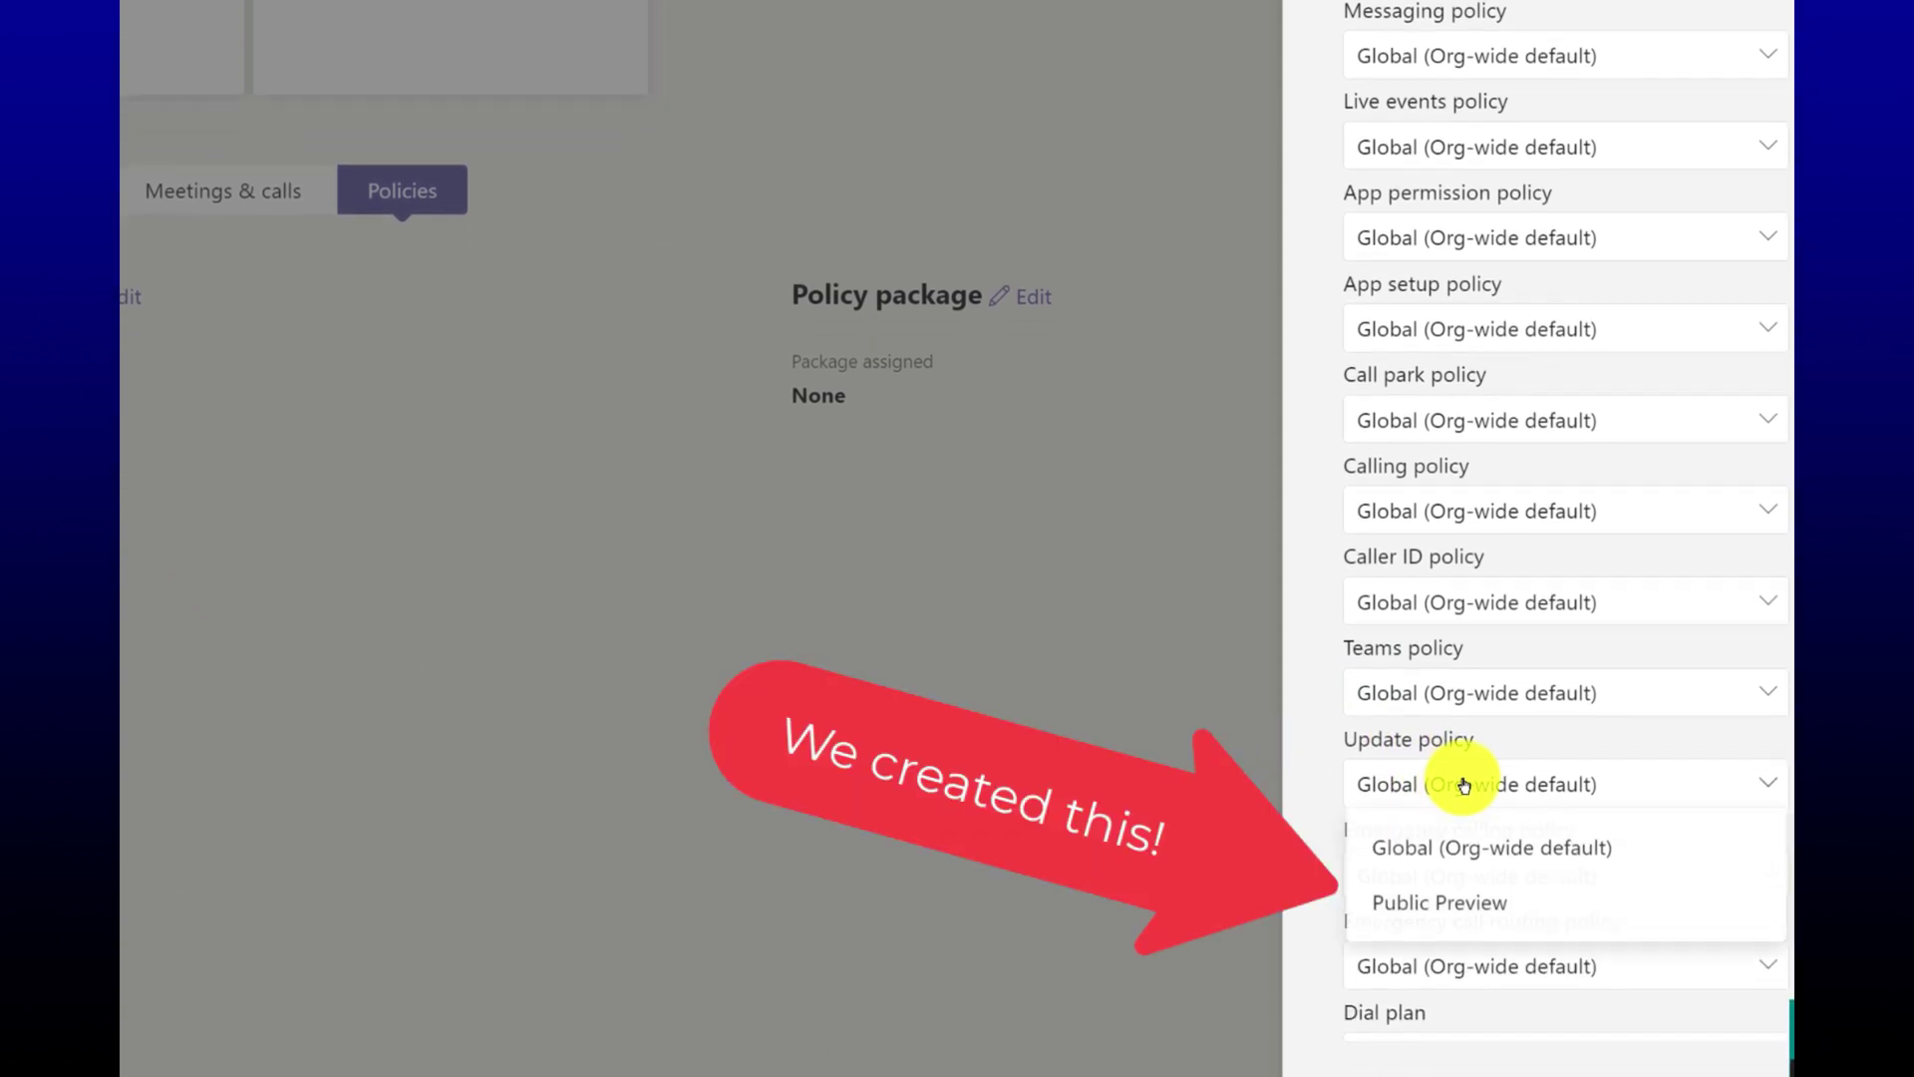
click(1360, 900)
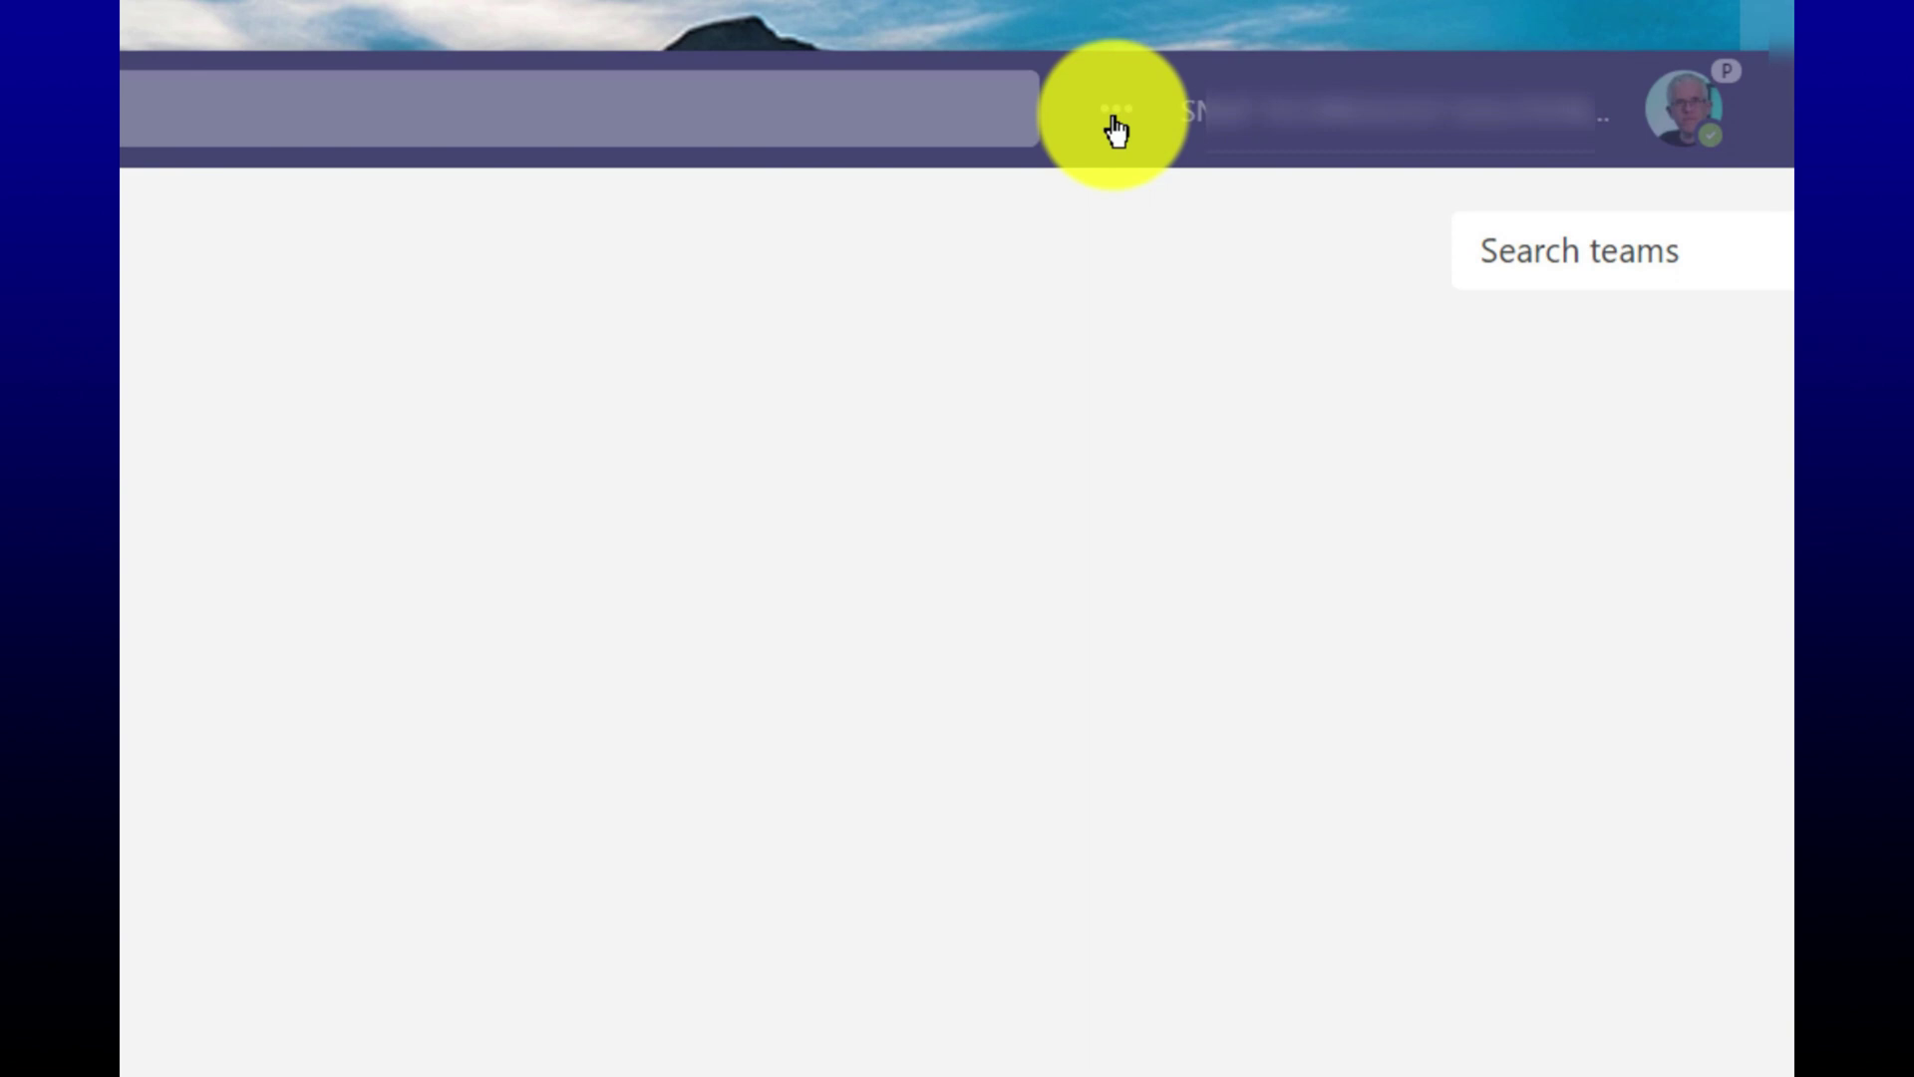
- Check under About that Public preview is ticked, then collapse the Hiking Class - Model Class team's channels
click(1115, 119)
mouse_move(934, 613)
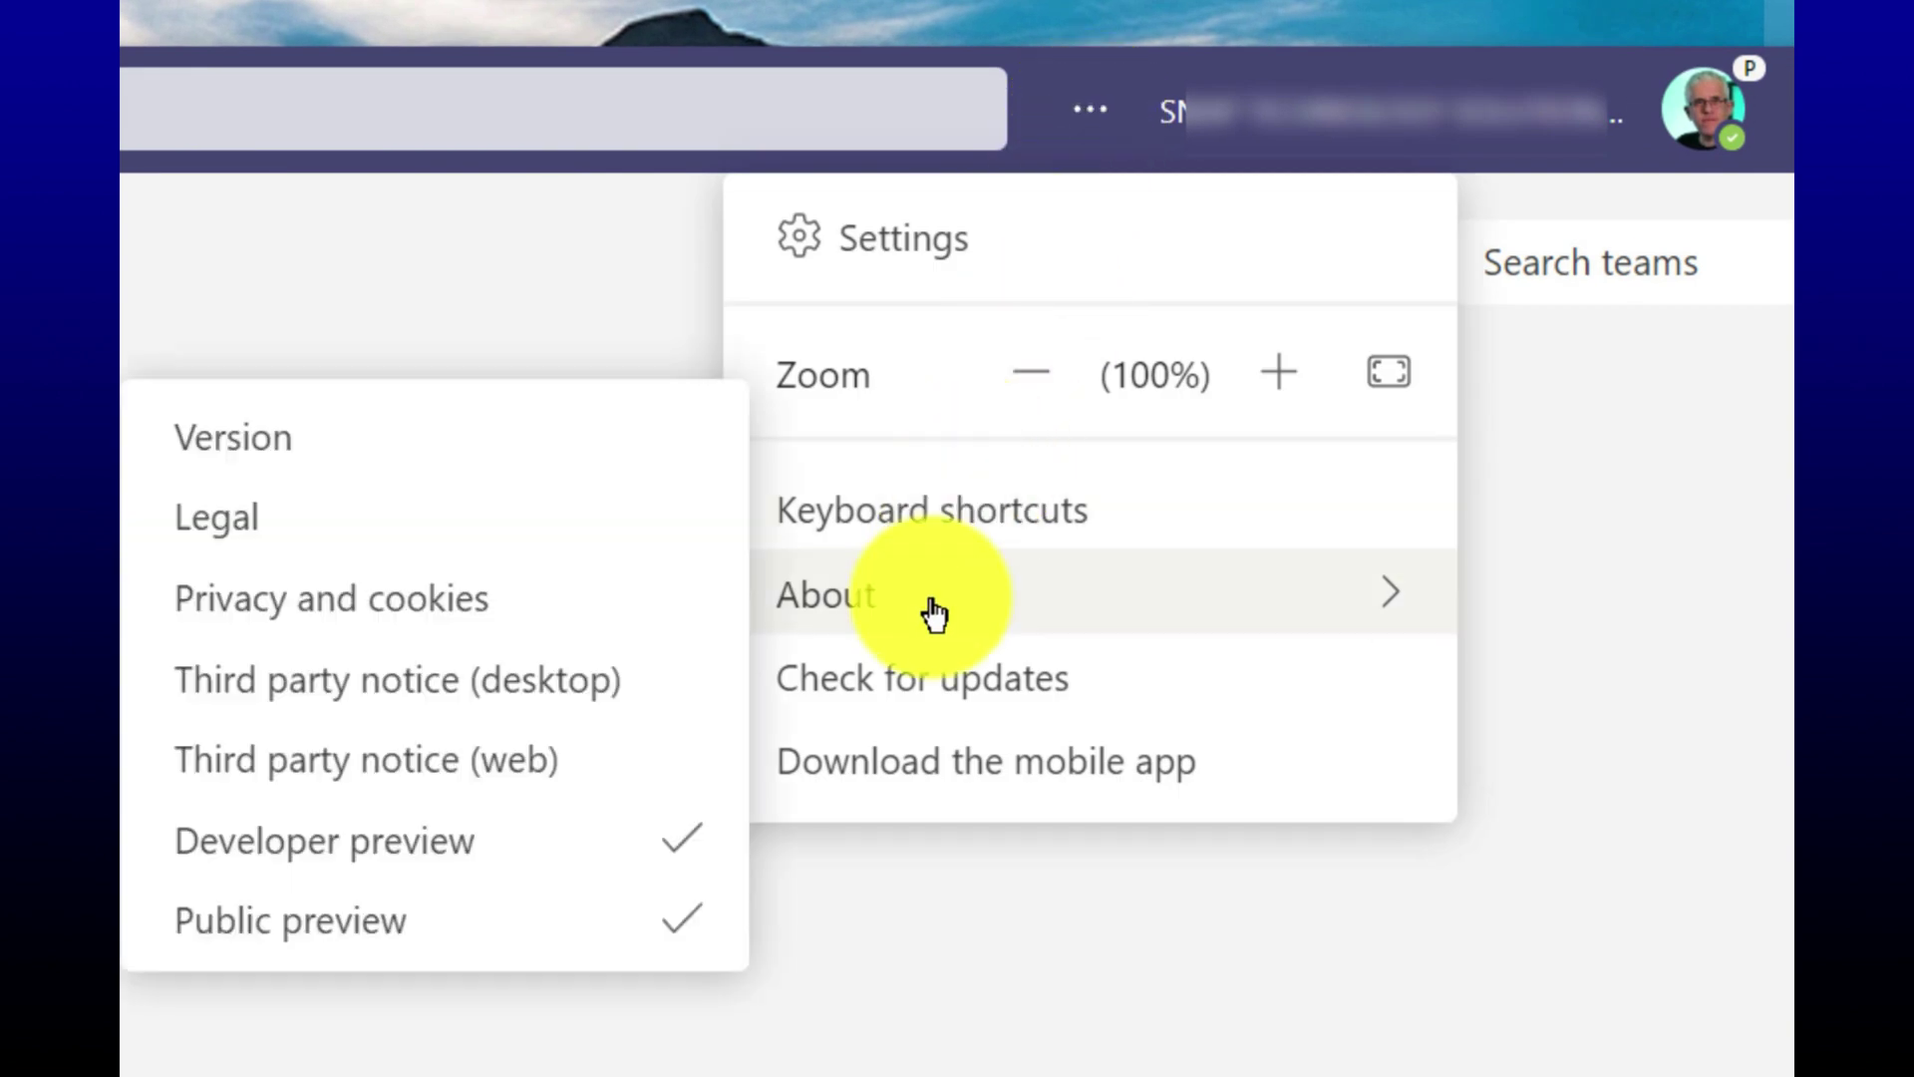
mouse_move(808, 630)
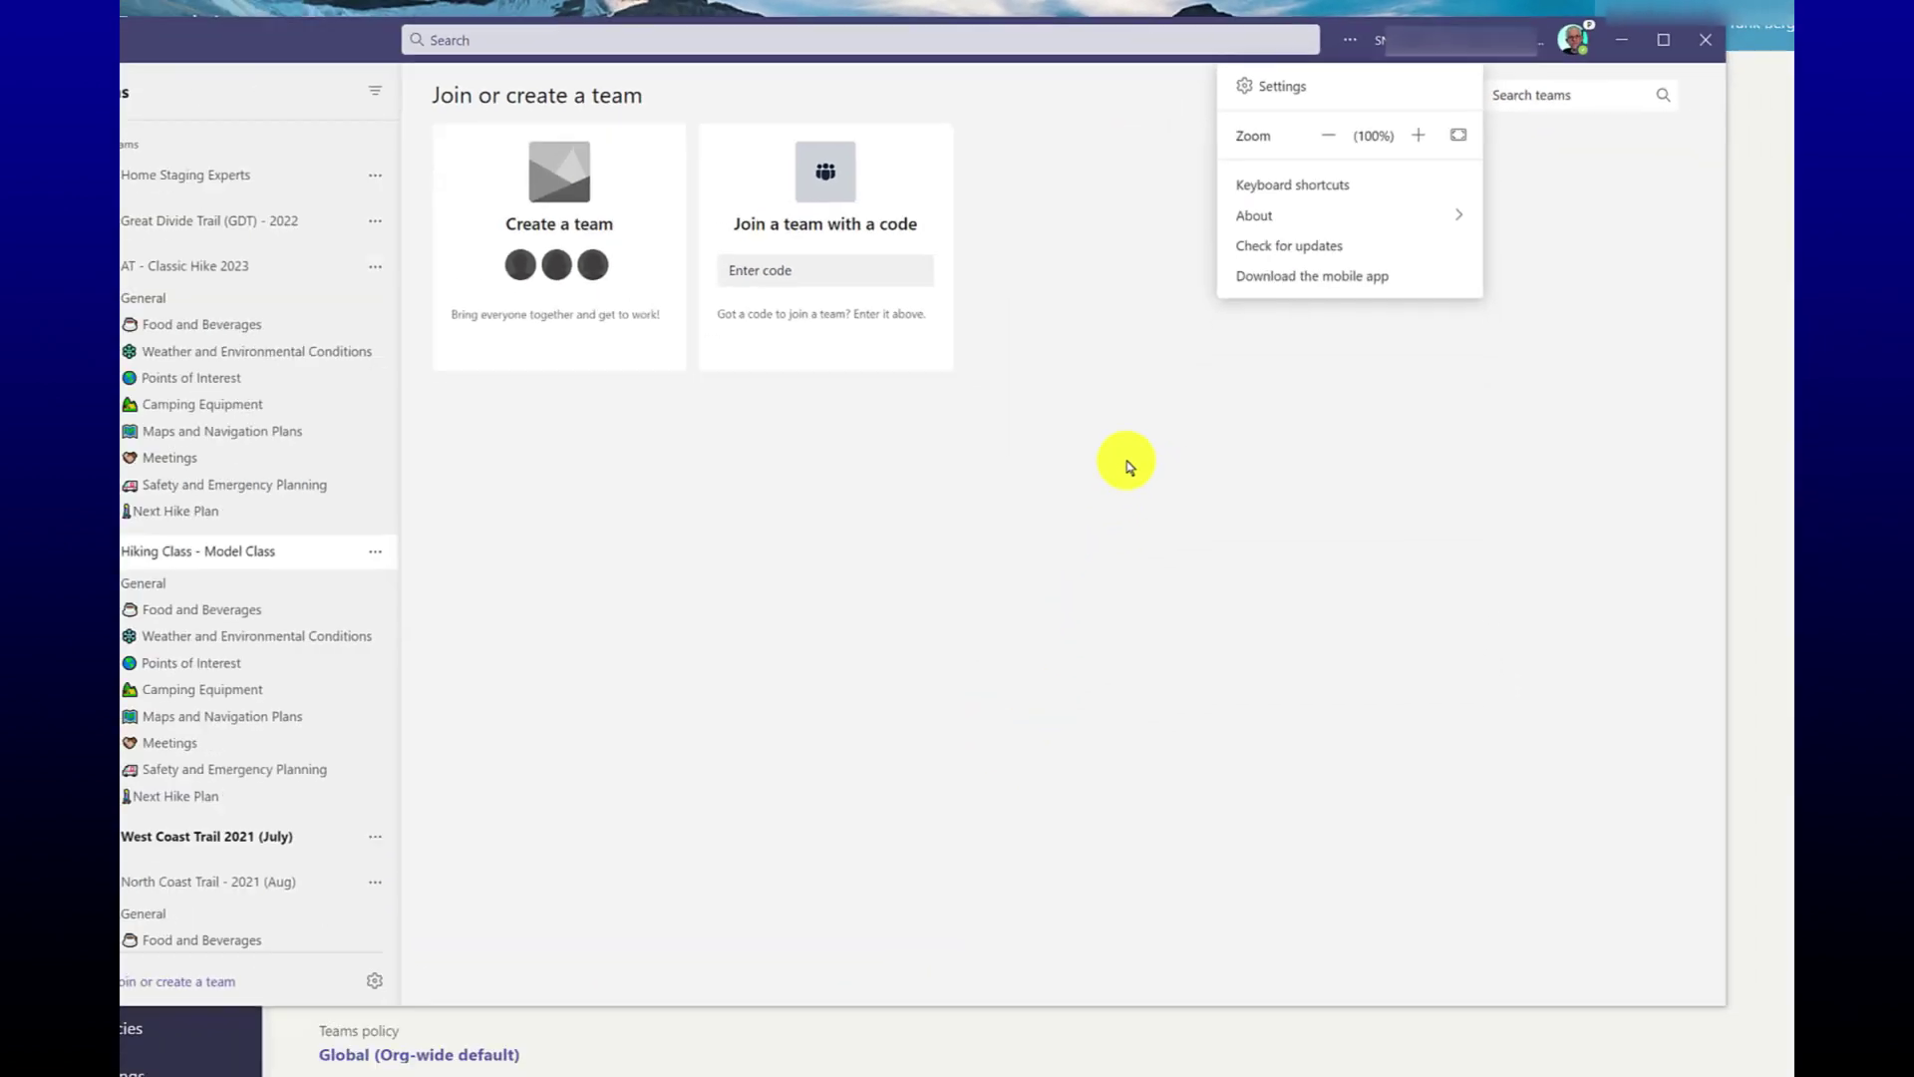
click(1166, 417)
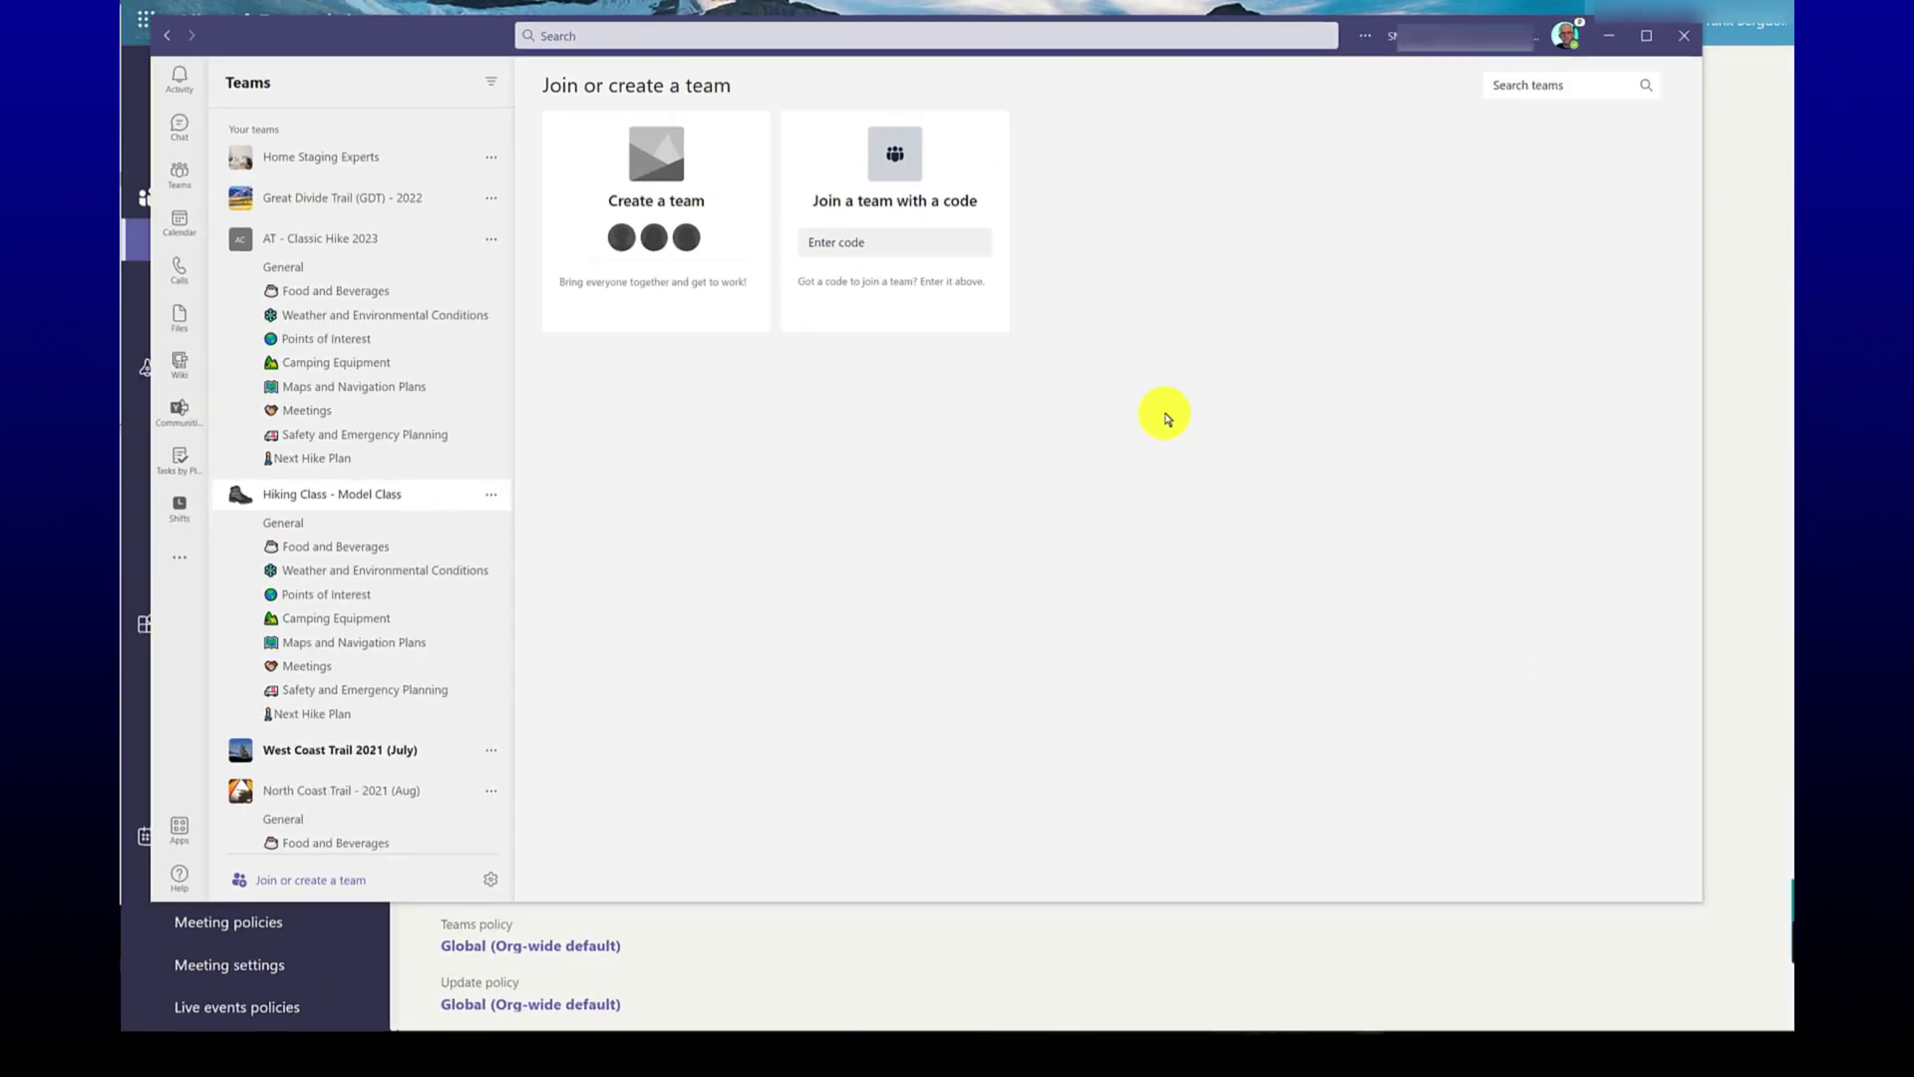
click(311, 493)
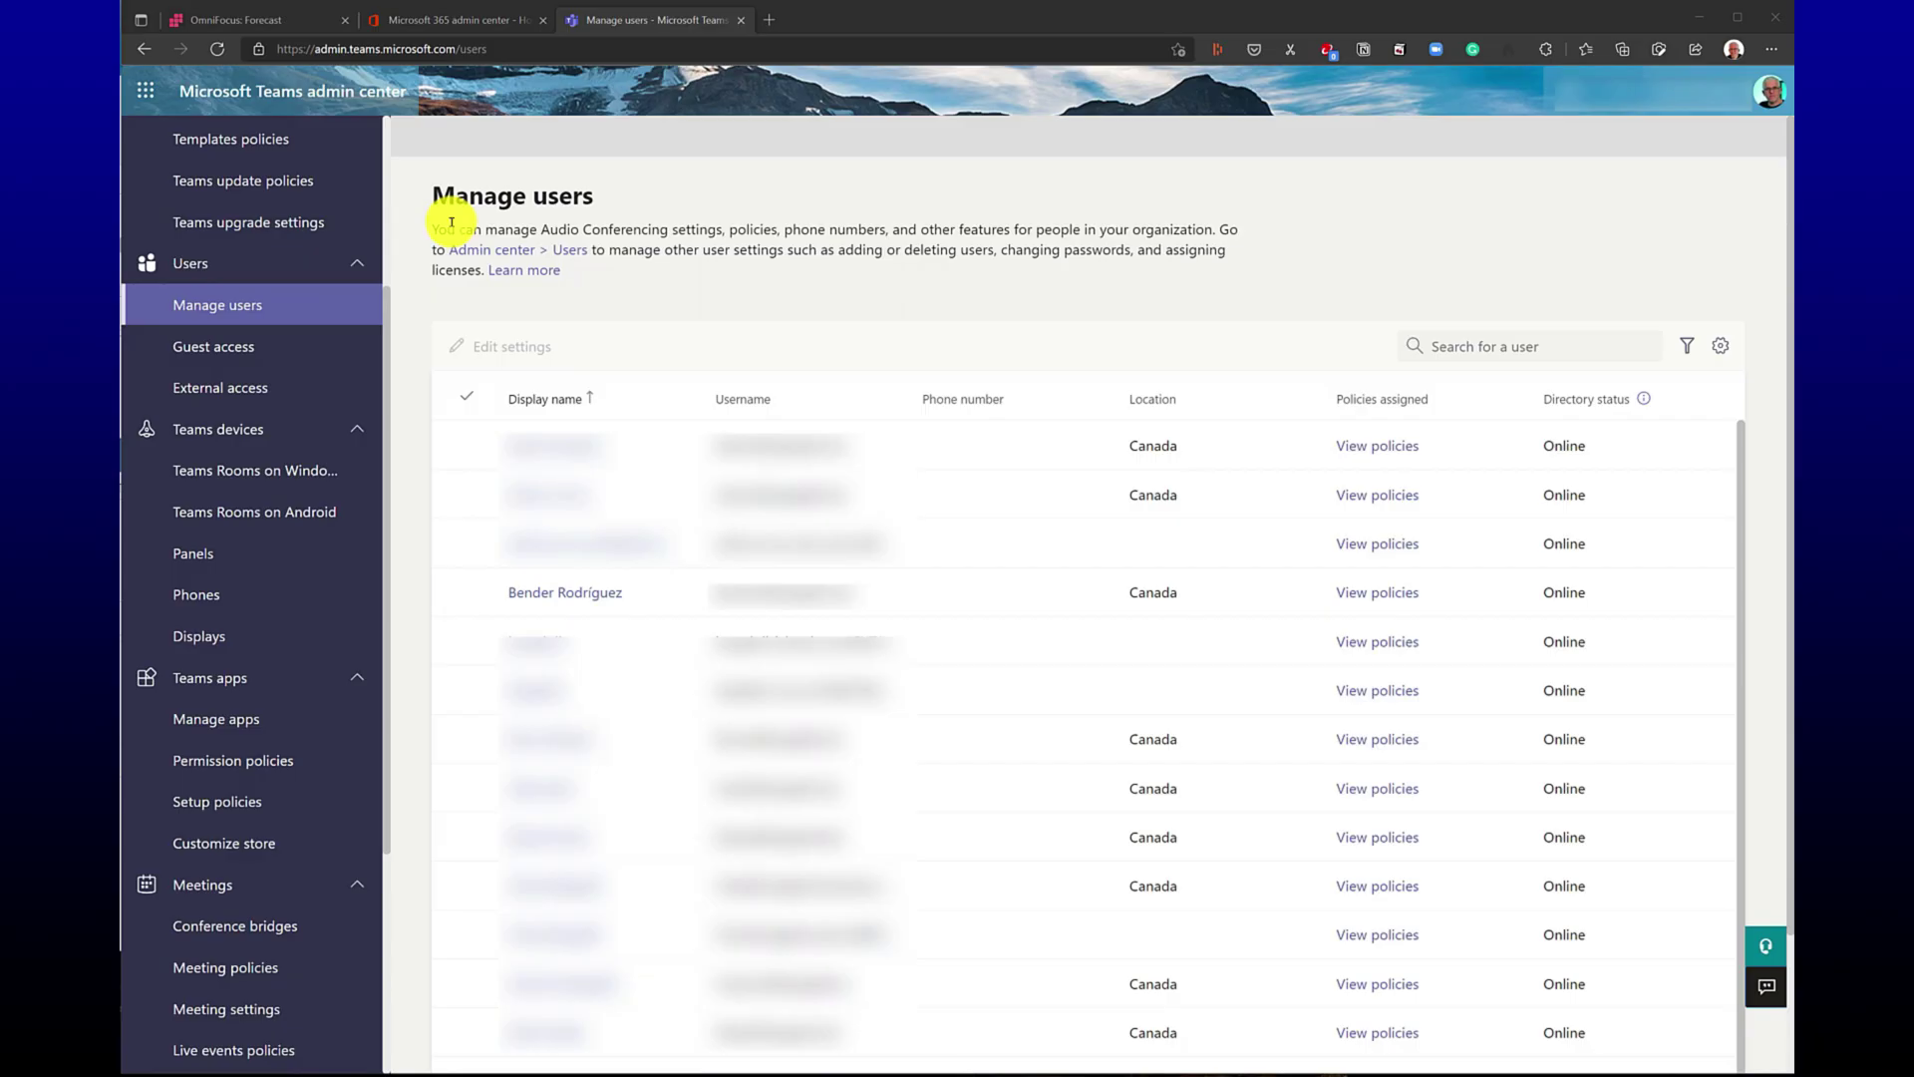
- Open the second user's policies, set Update policy to Public Preview, and apply the change
click(532, 595)
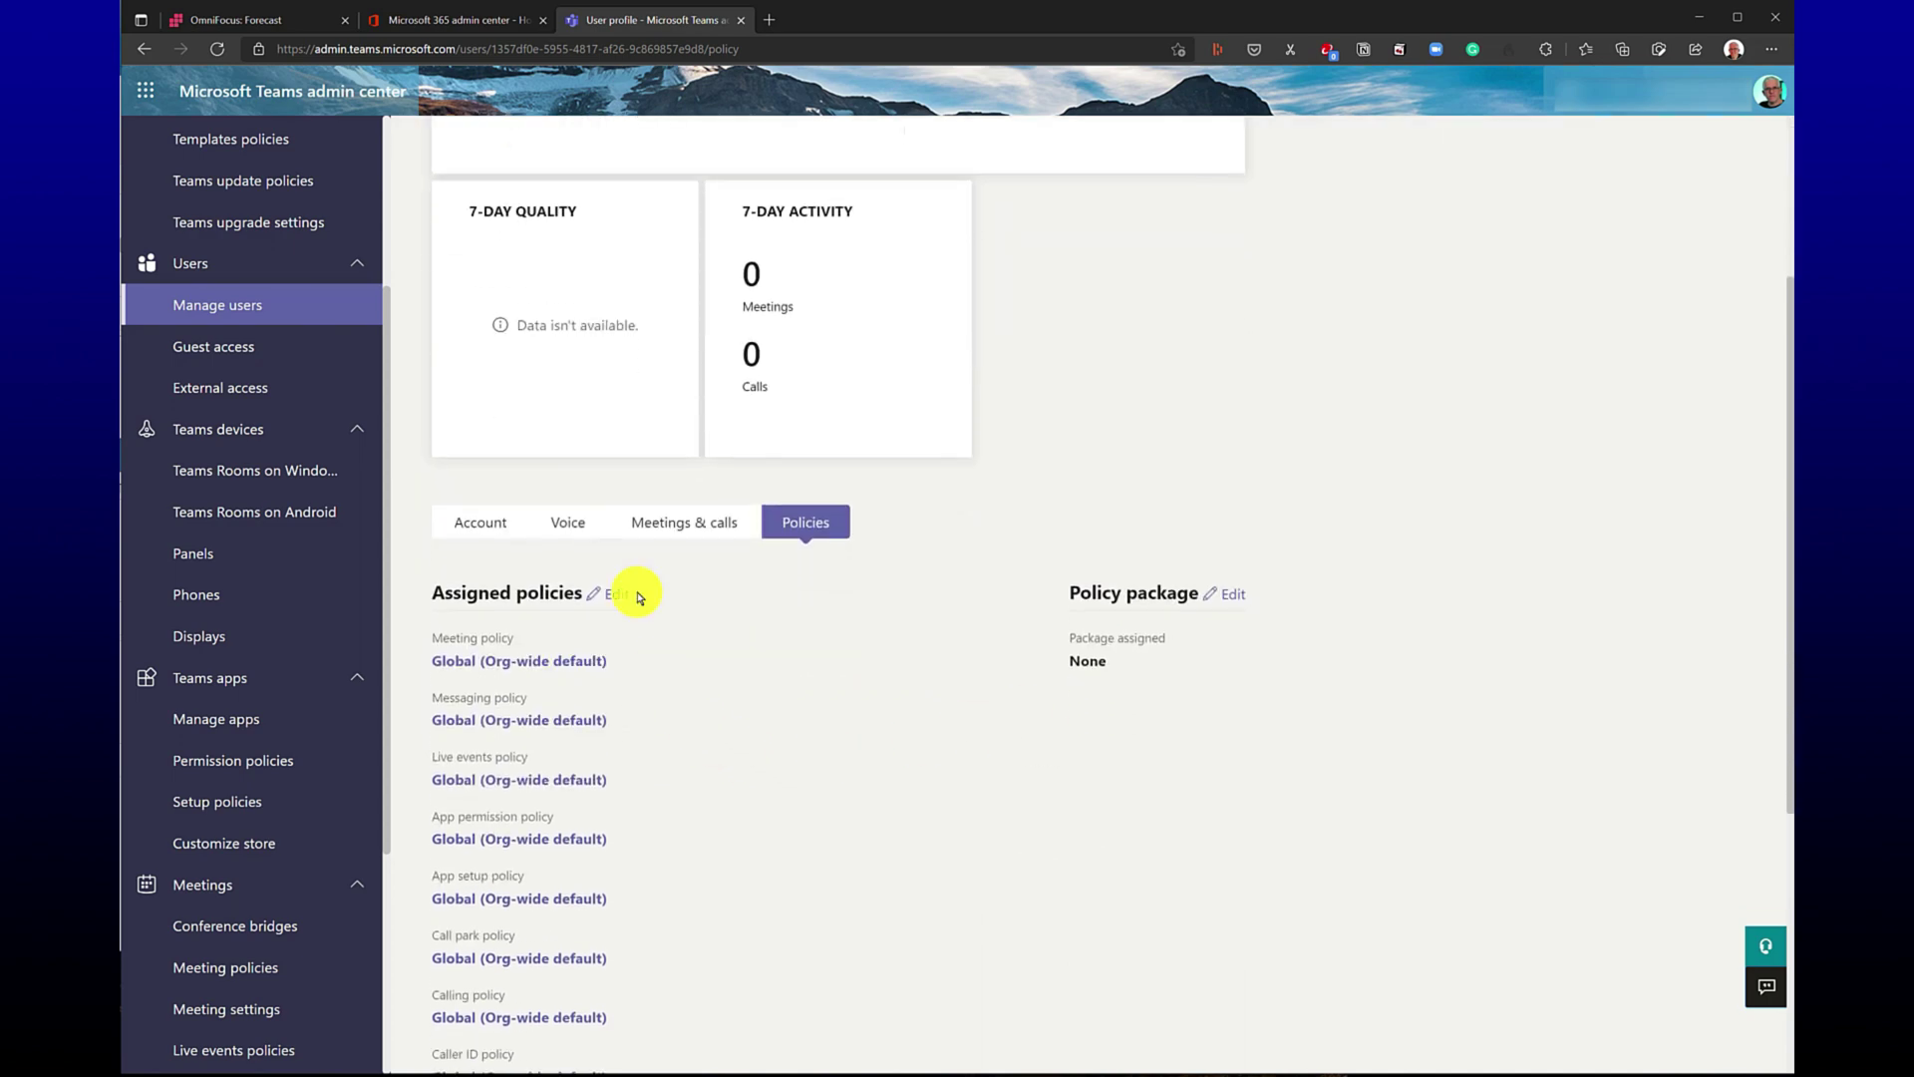
click(613, 594)
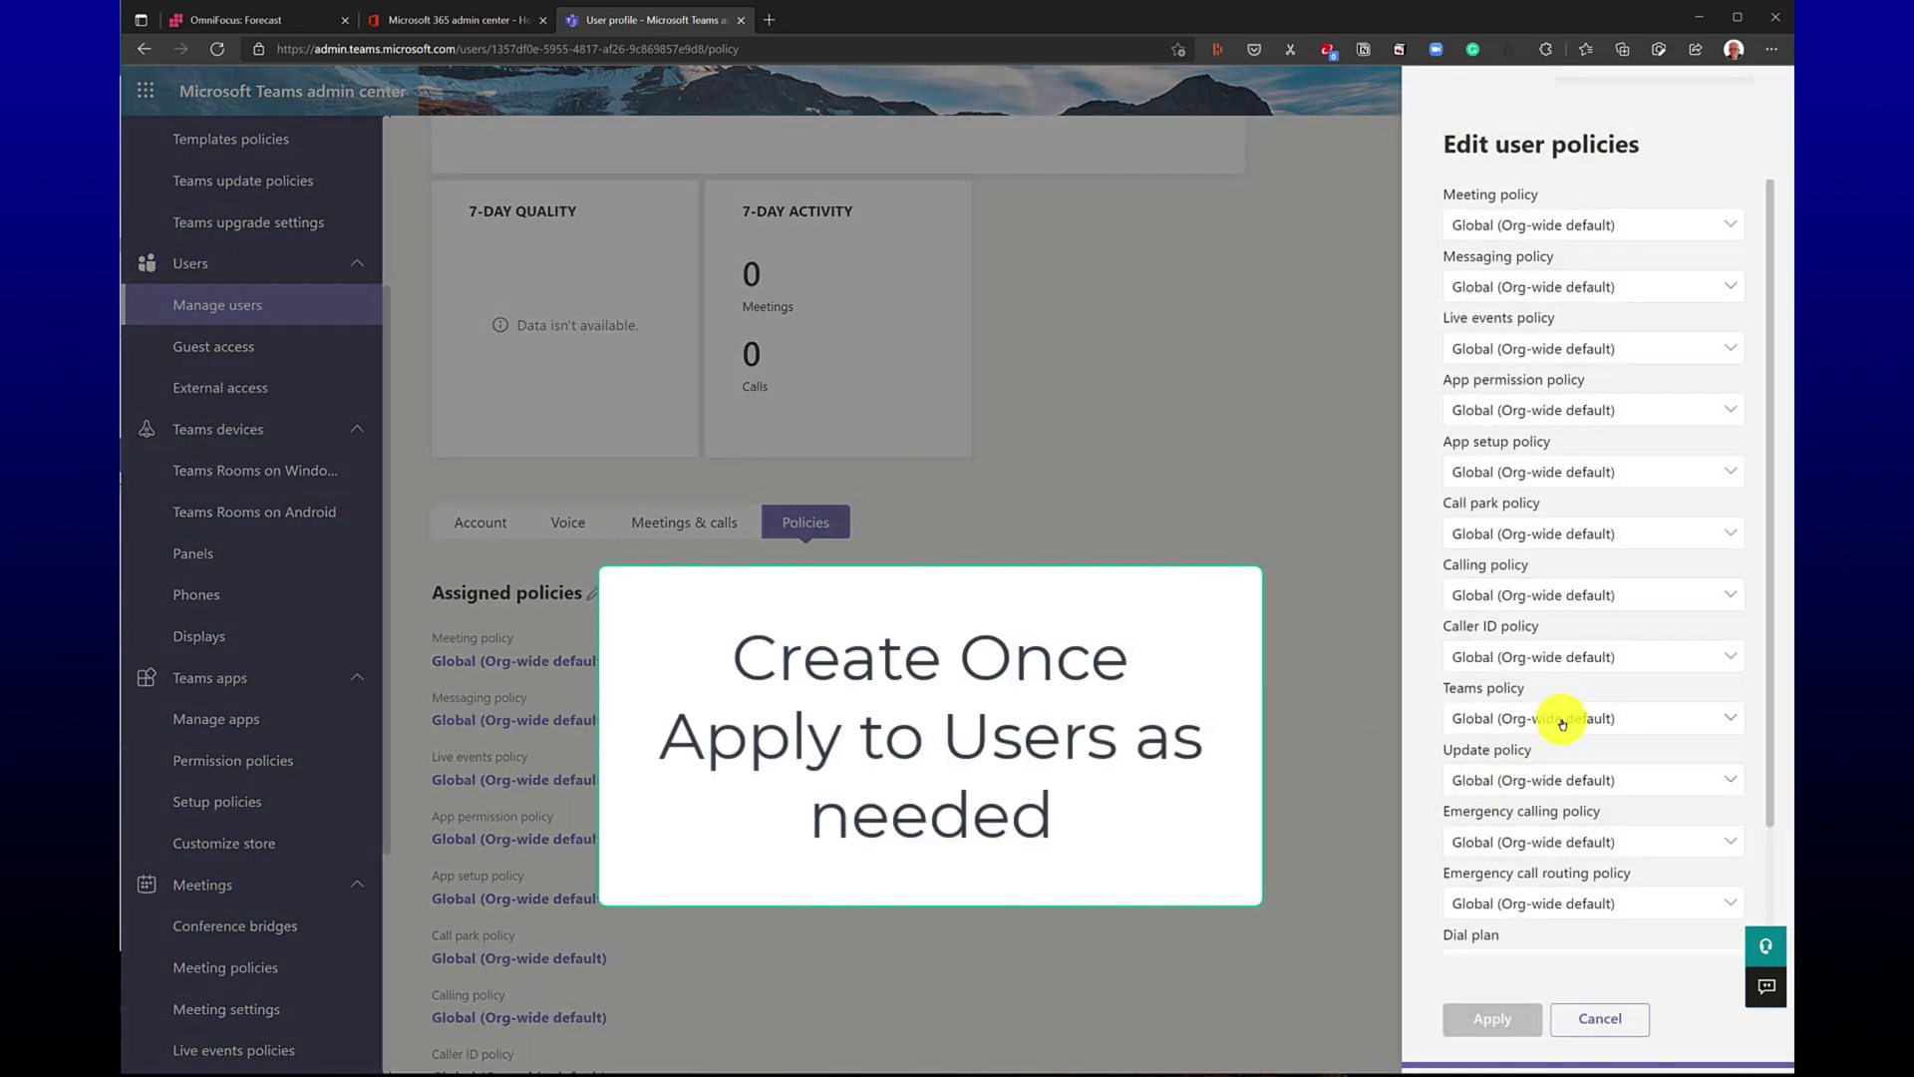
click(1604, 779)
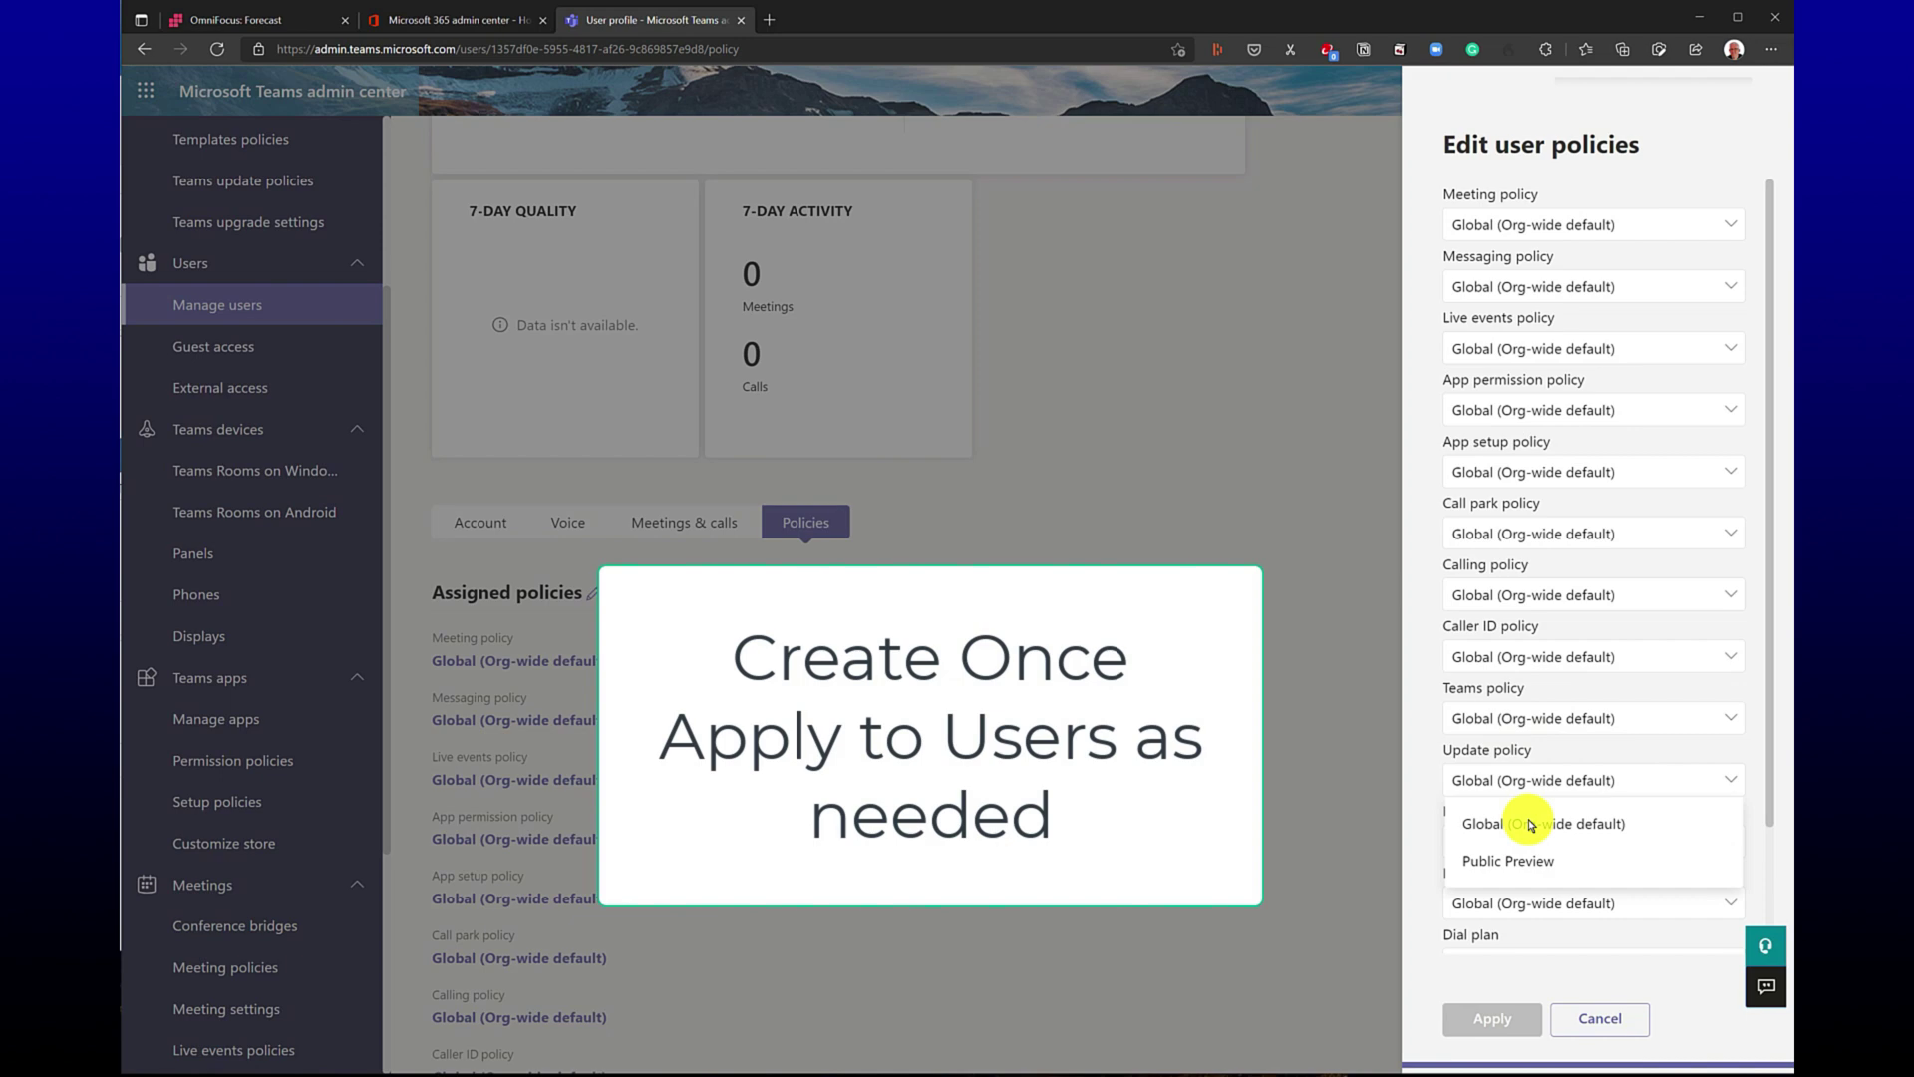
click(1514, 860)
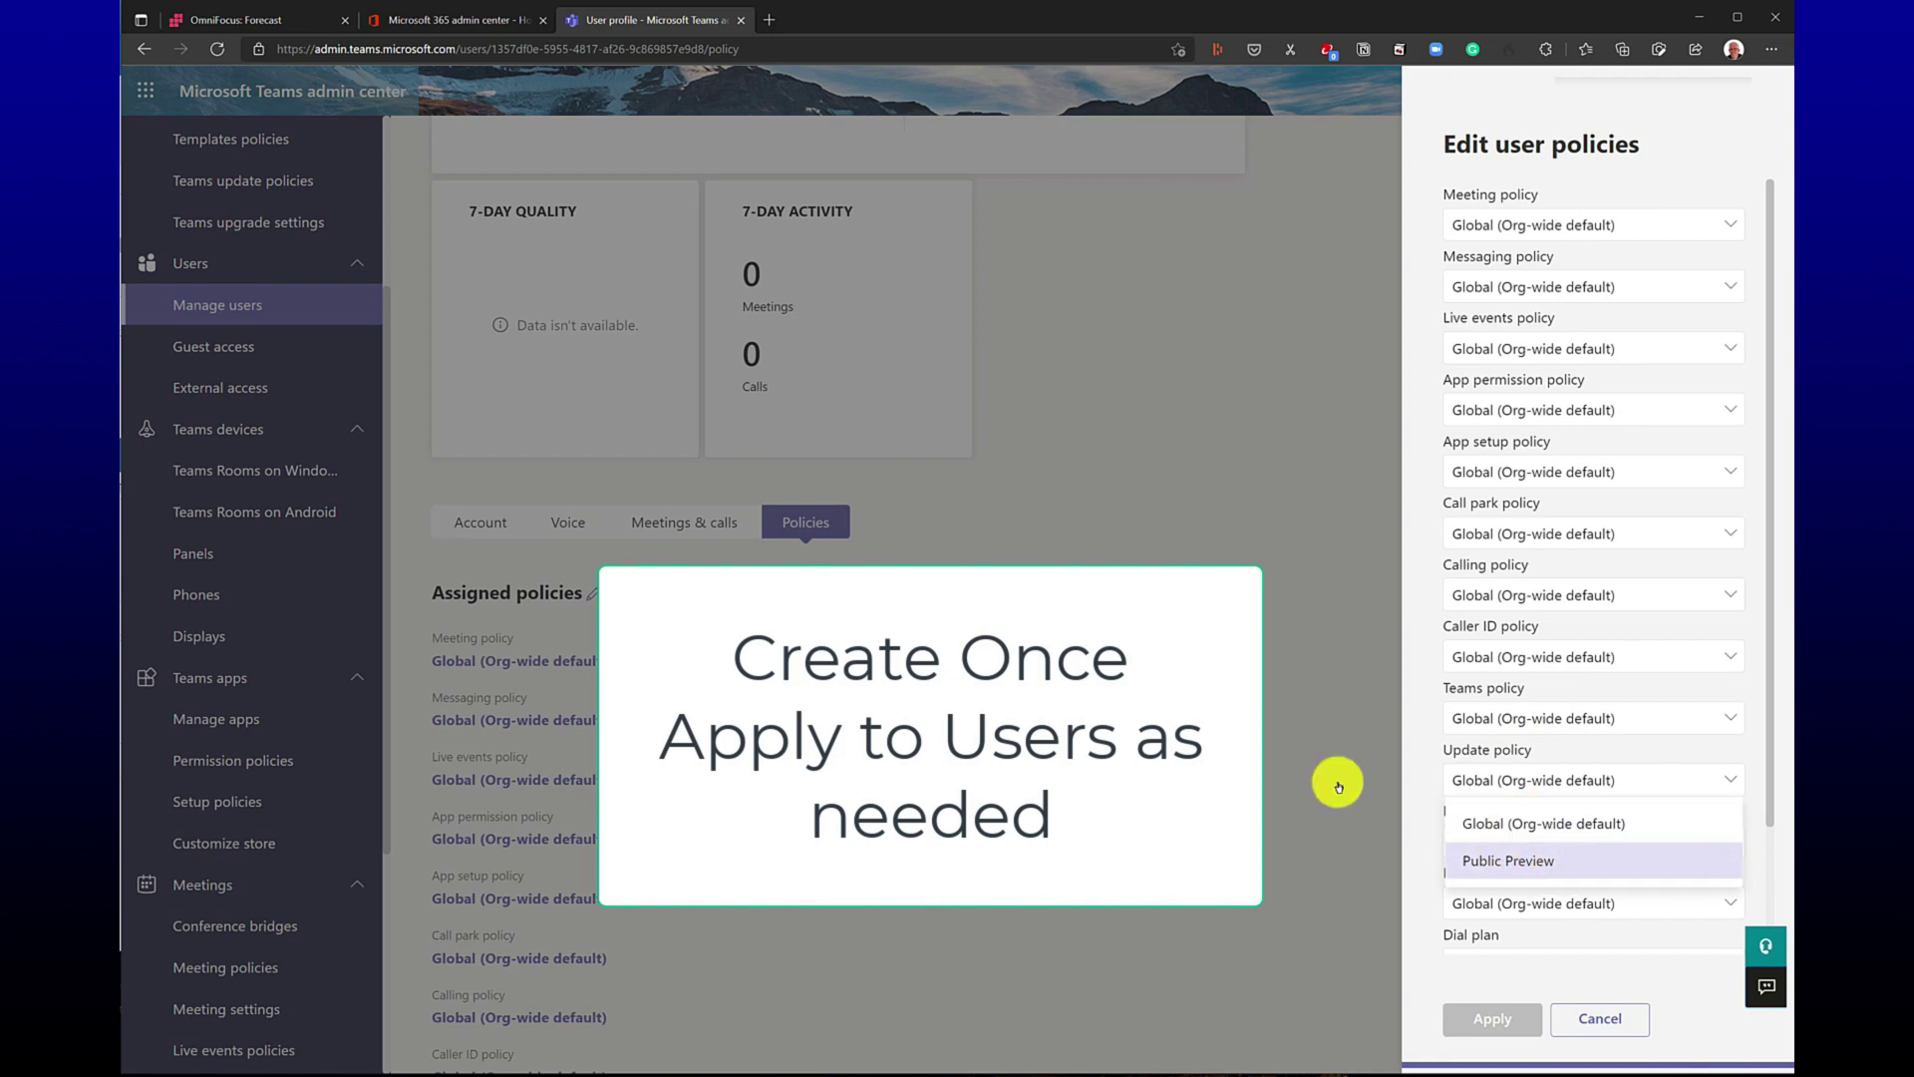
click(1485, 1019)
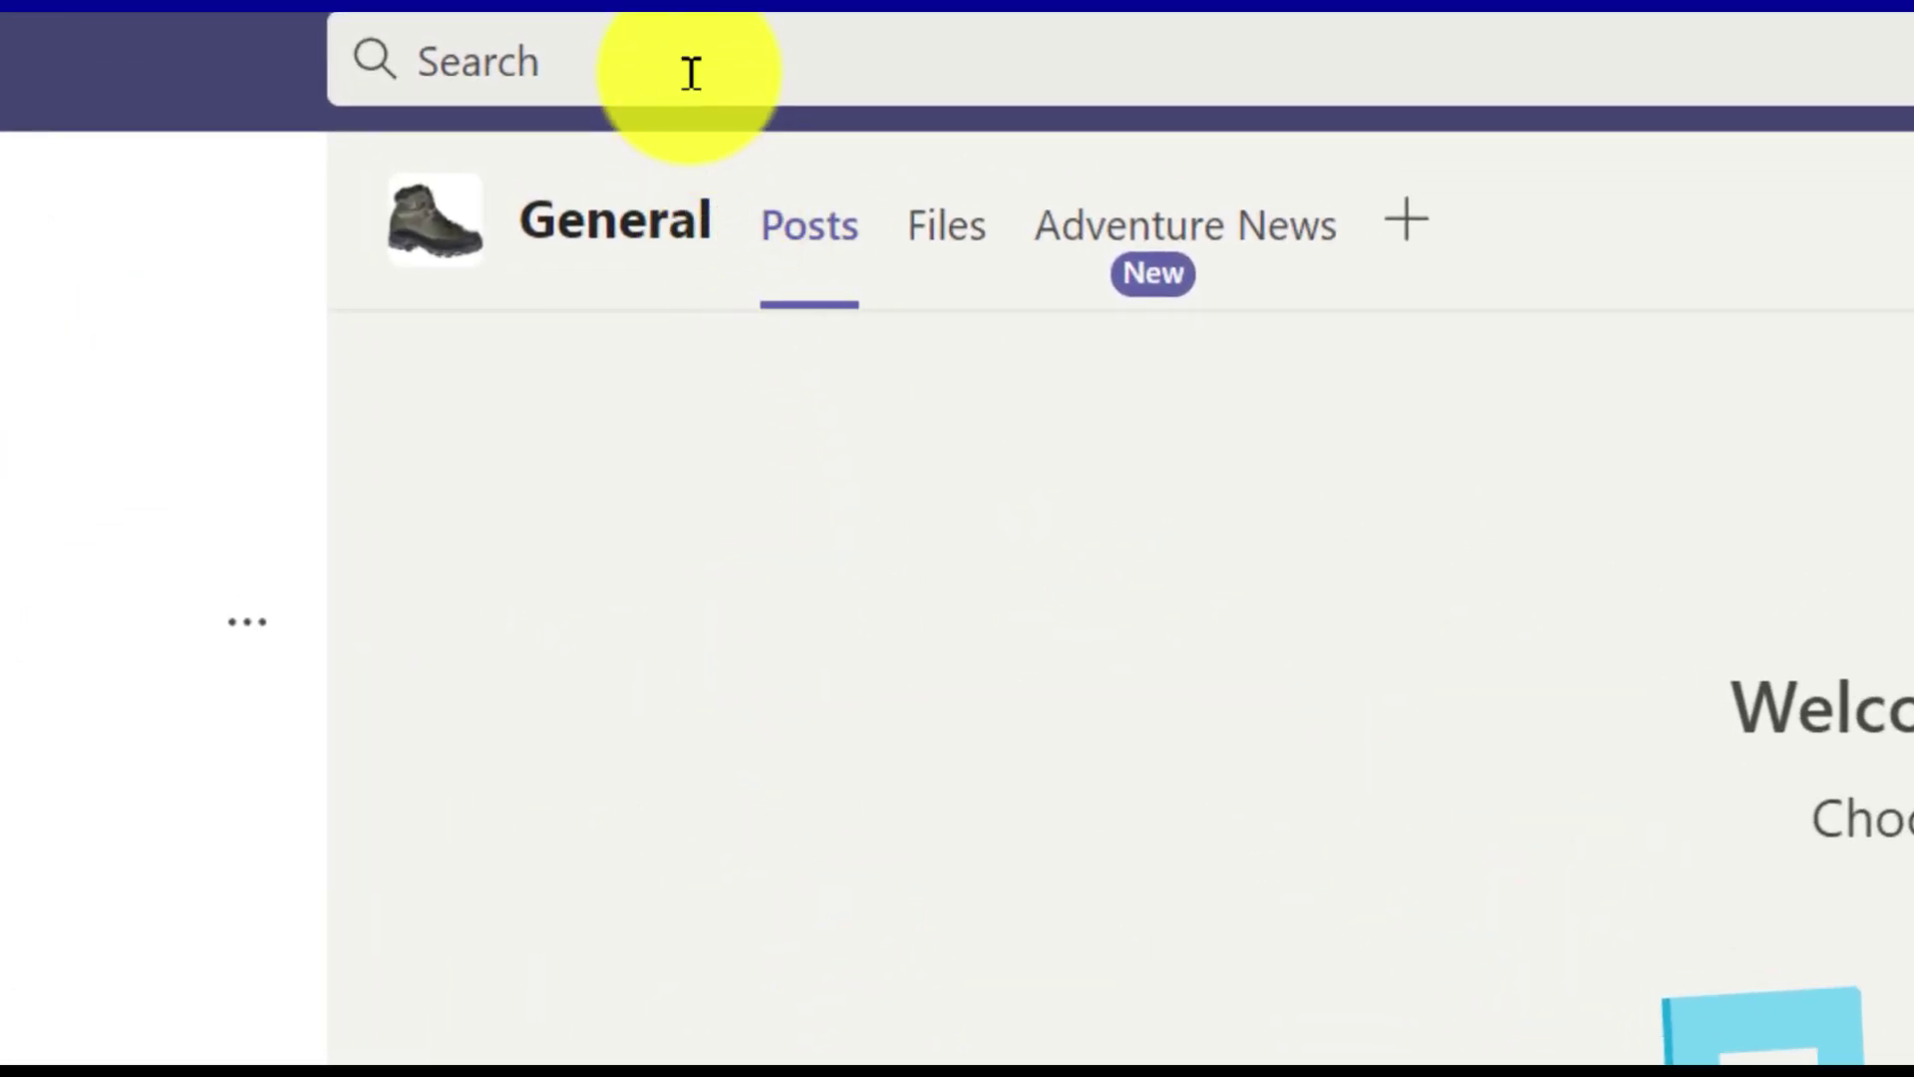
- Run the /whatsnew command to open the What's new in Microsoft Teams page and scroll through it
click(691, 73)
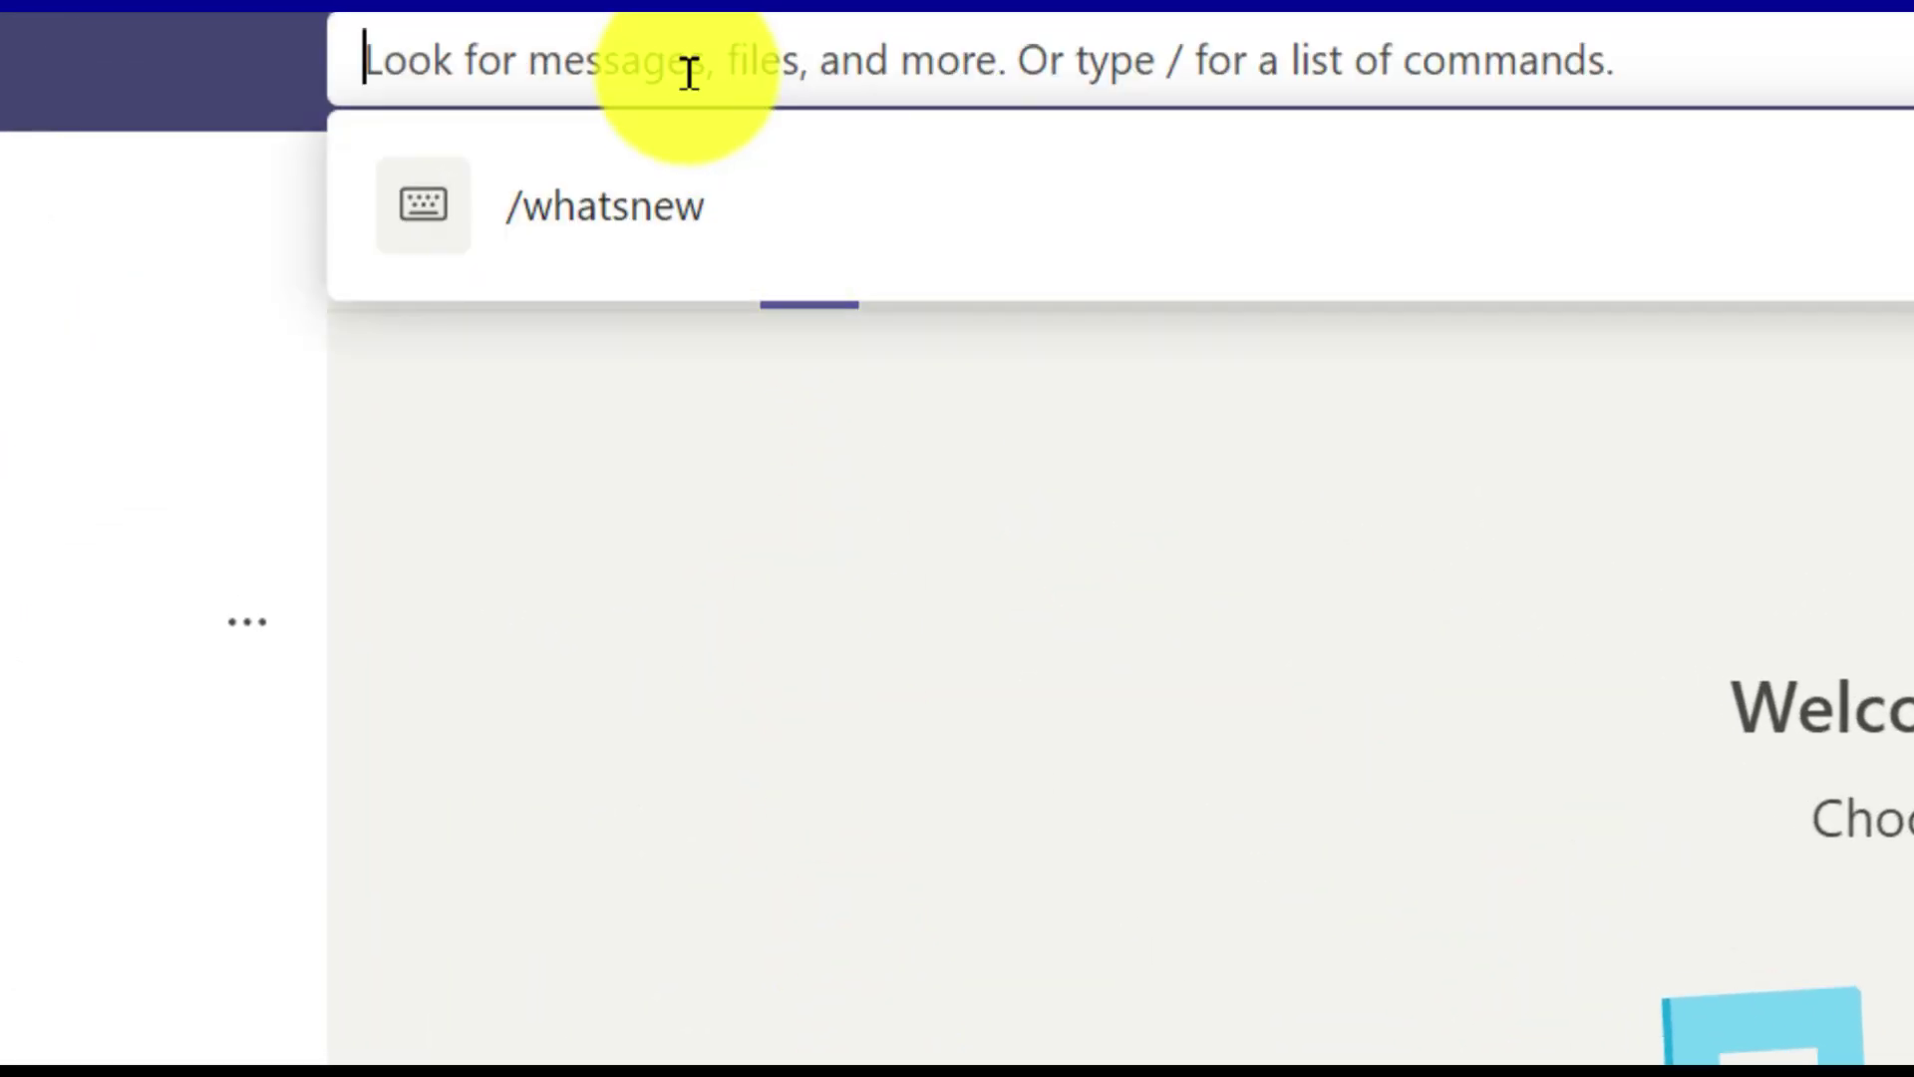
text(/what)
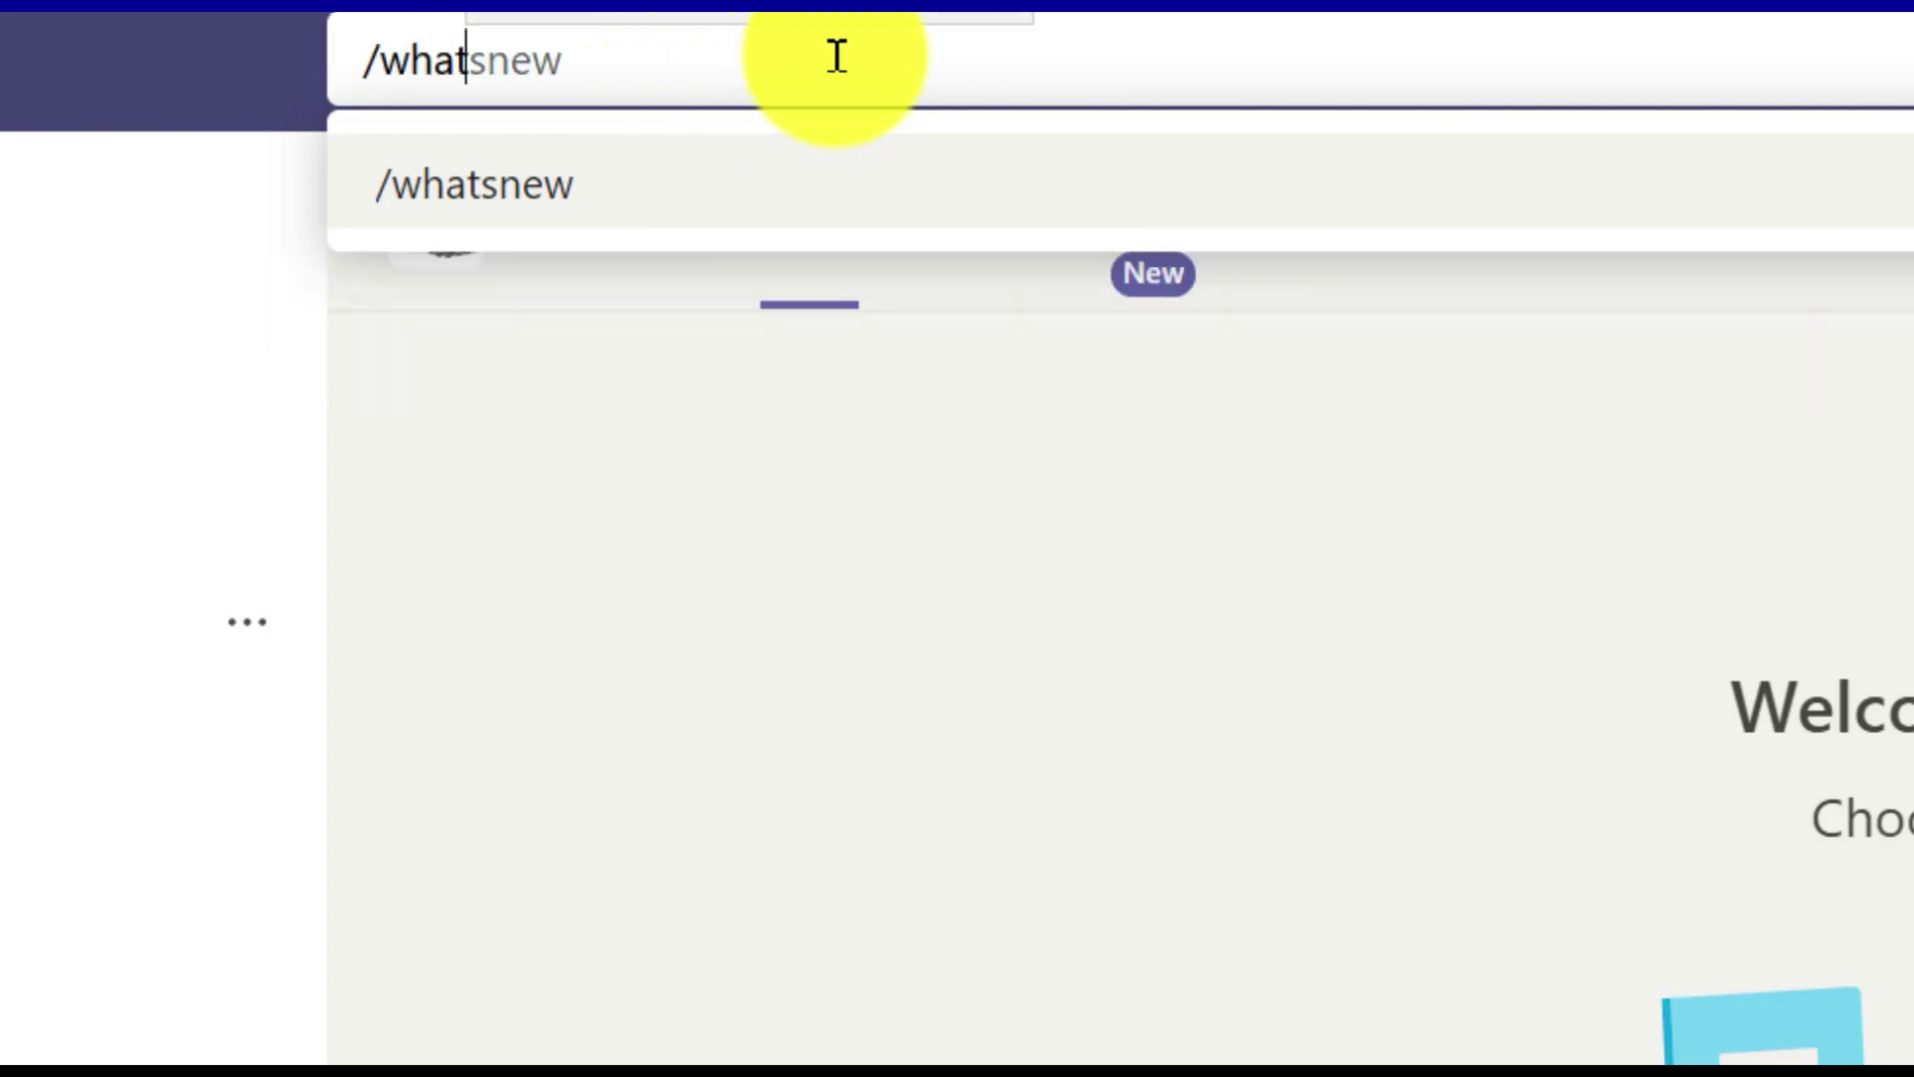
click(718, 186)
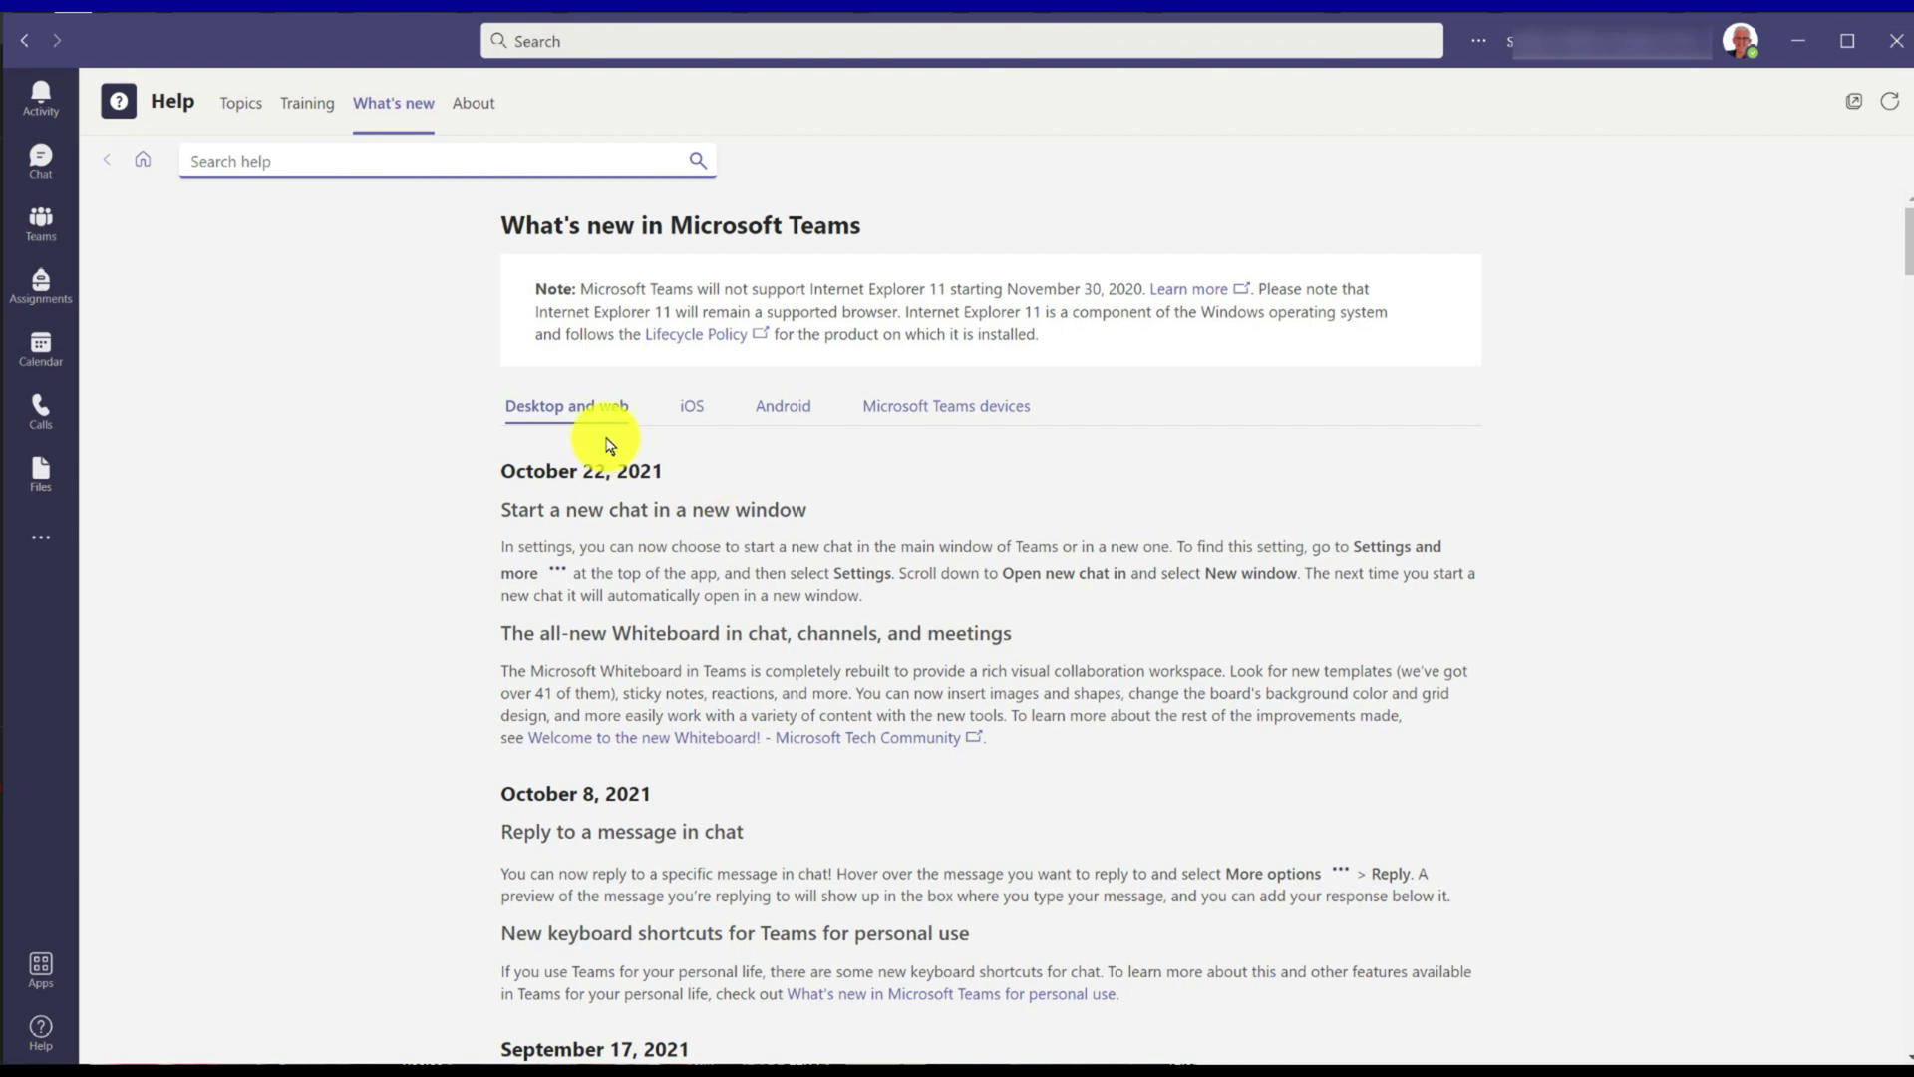
key(ctrl+e)
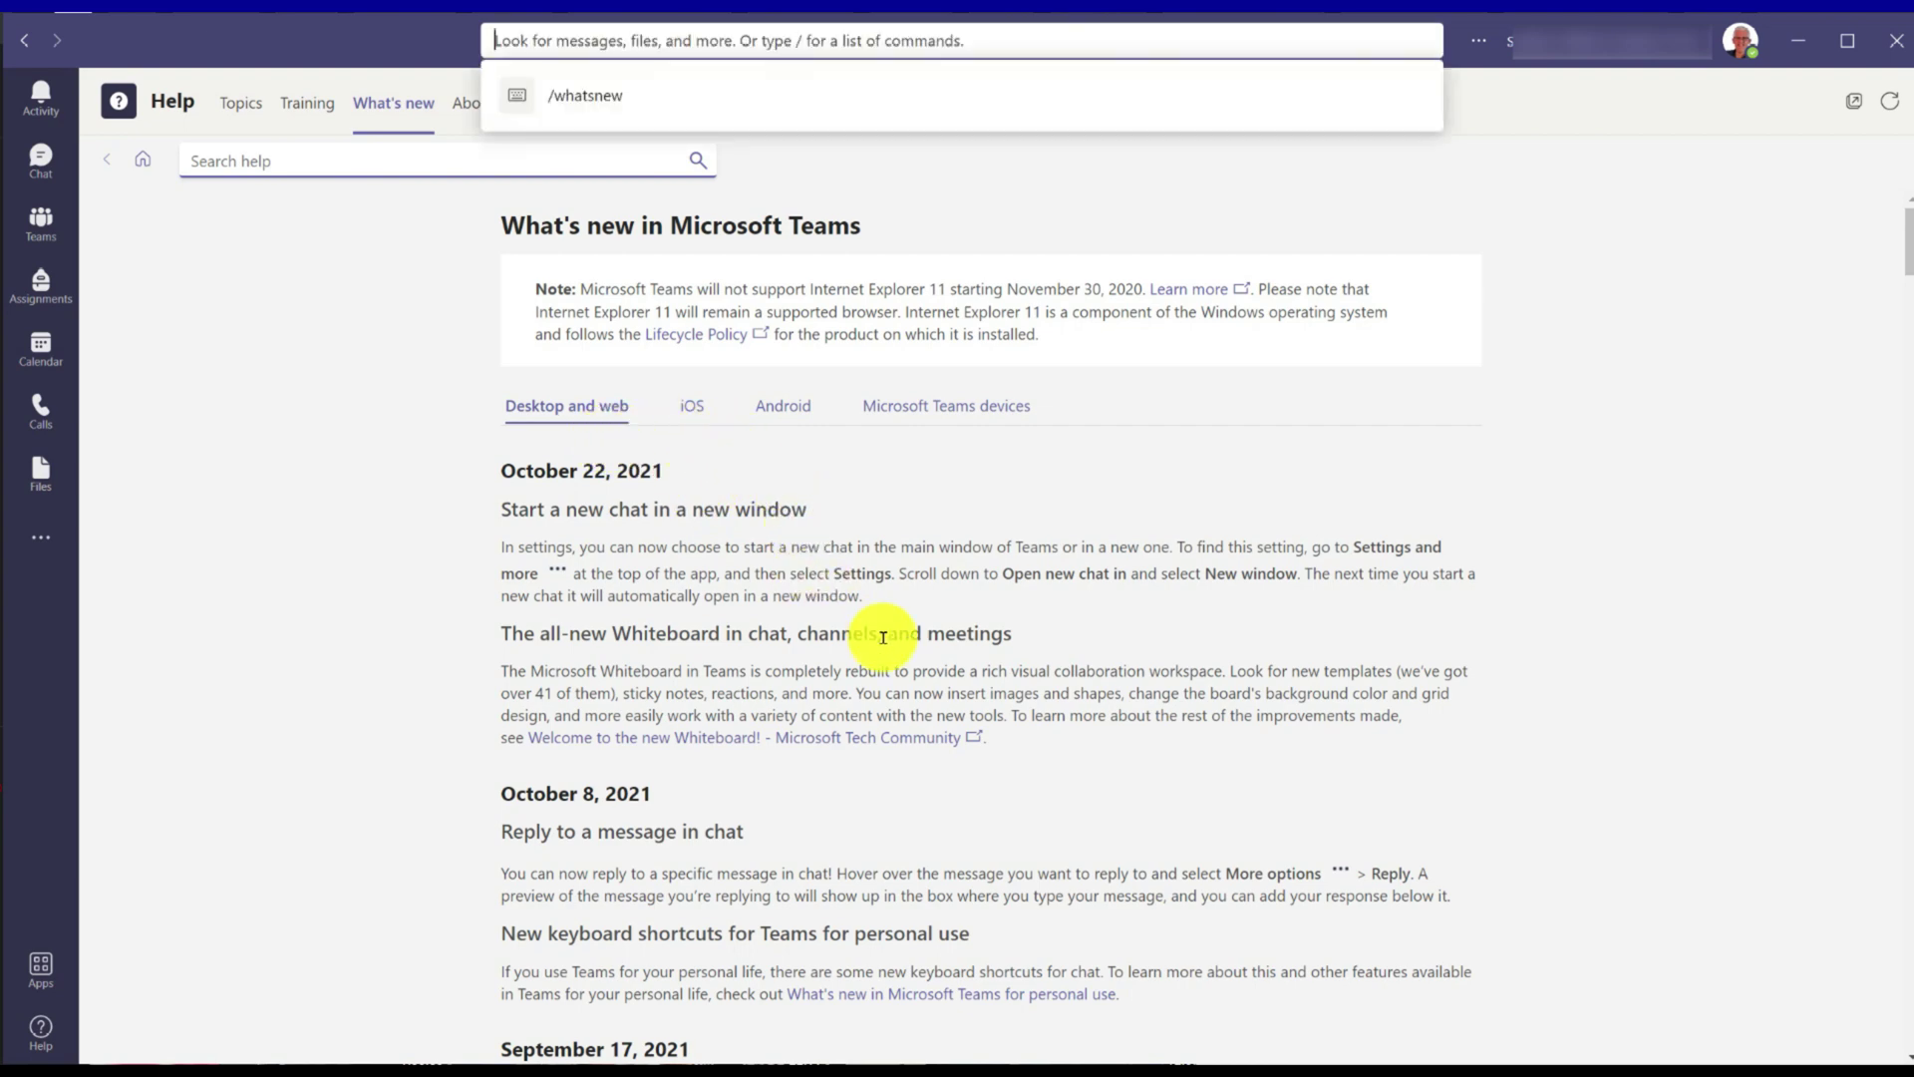
scroll(1124, 791, down, 7)
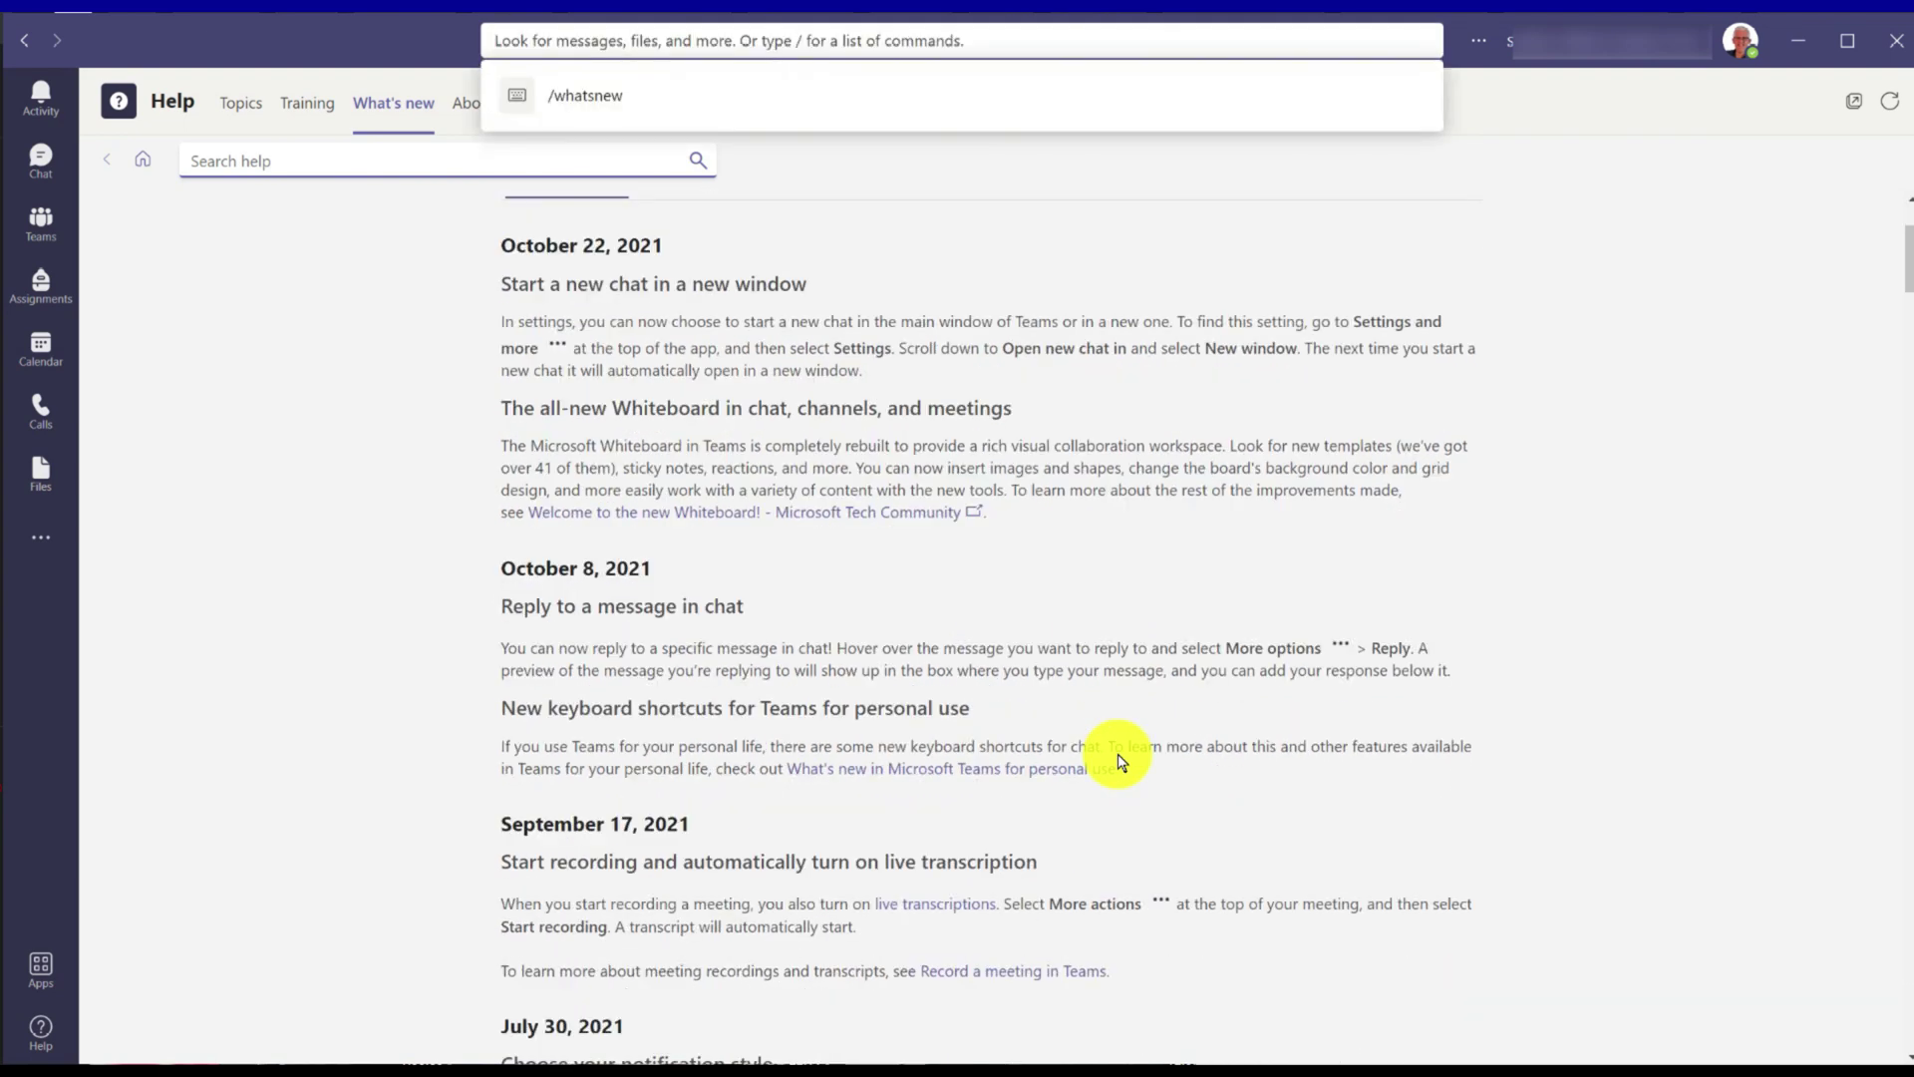
scroll(1121, 762, up, 7)
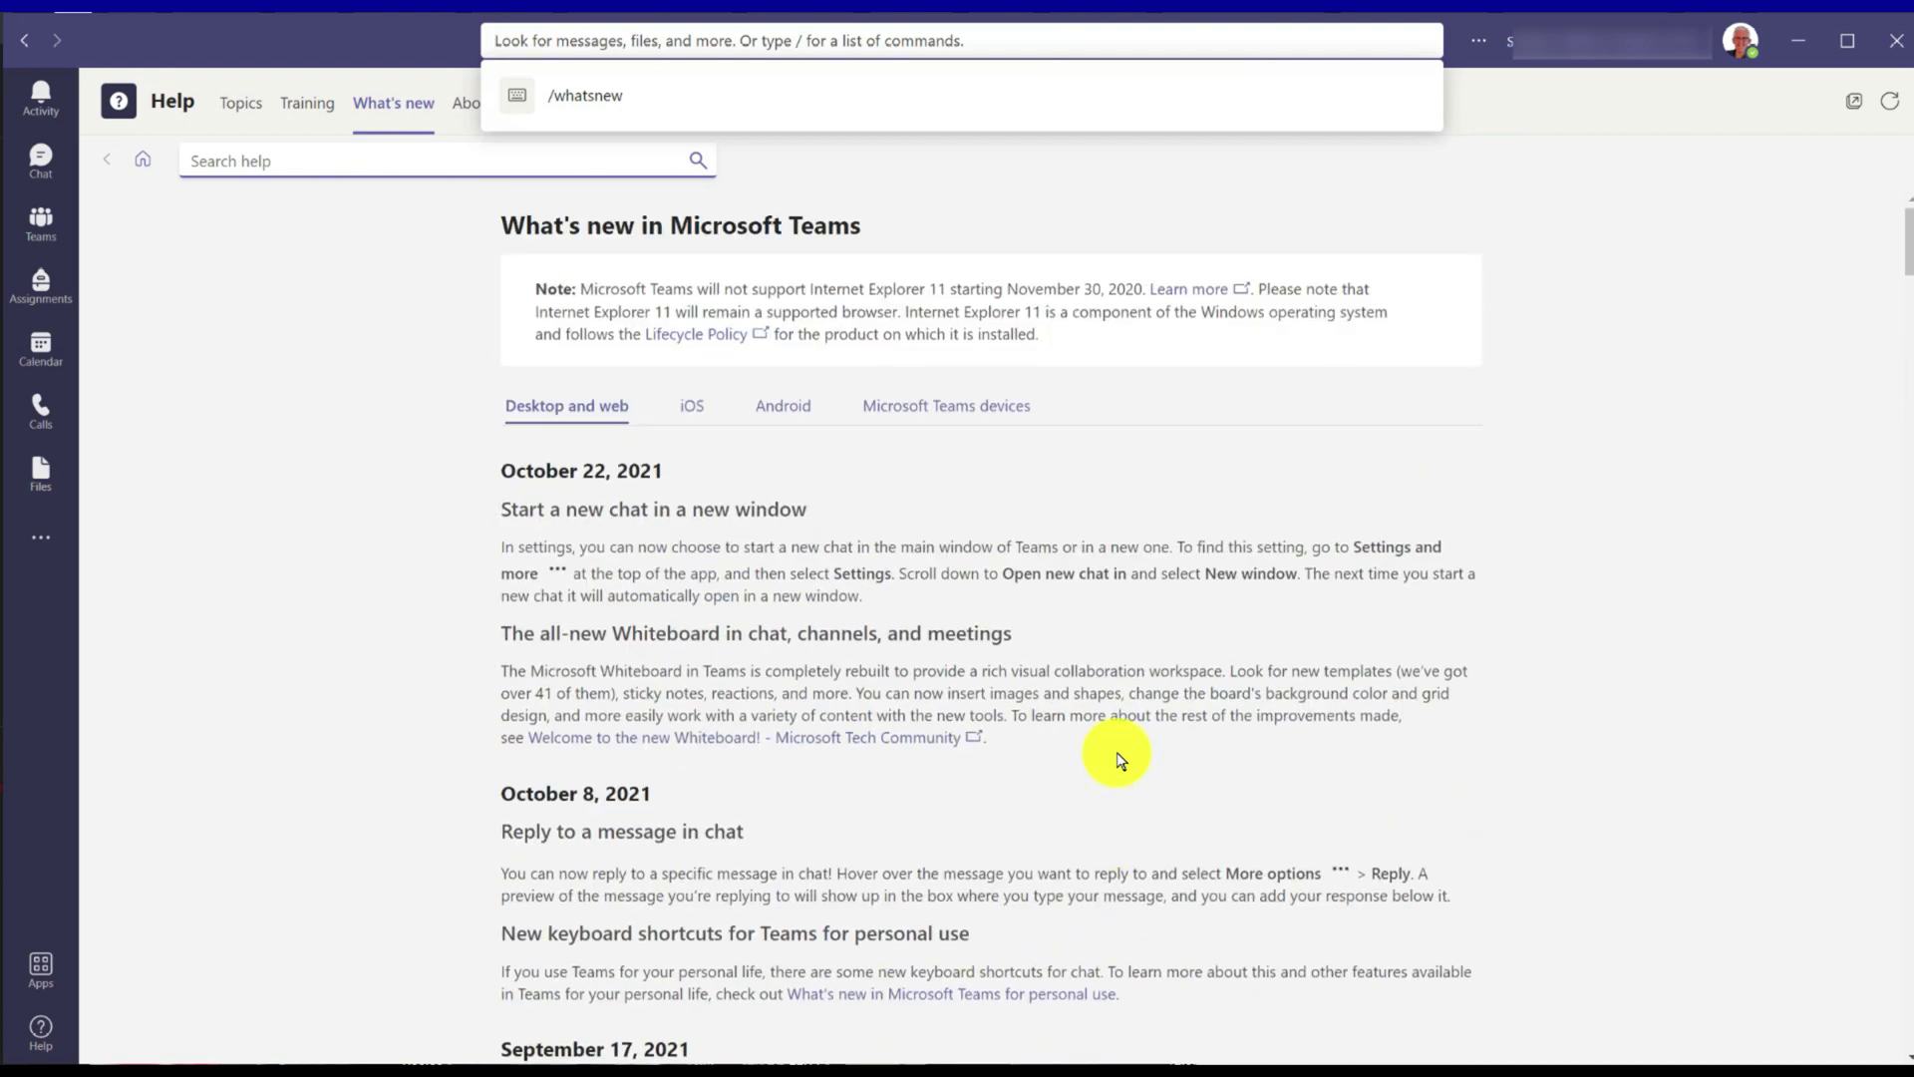